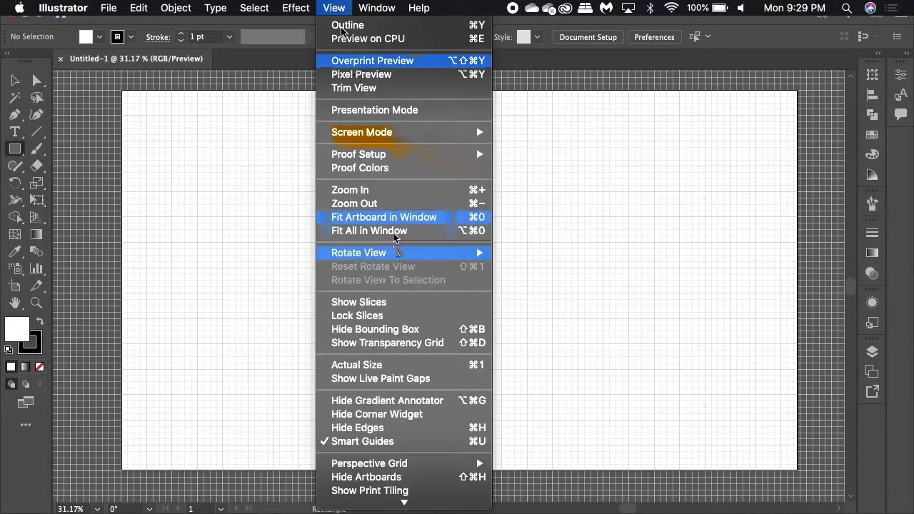
Draw an unfilled square on the grid and place an identical square overlapping its lower half
click(445, 464)
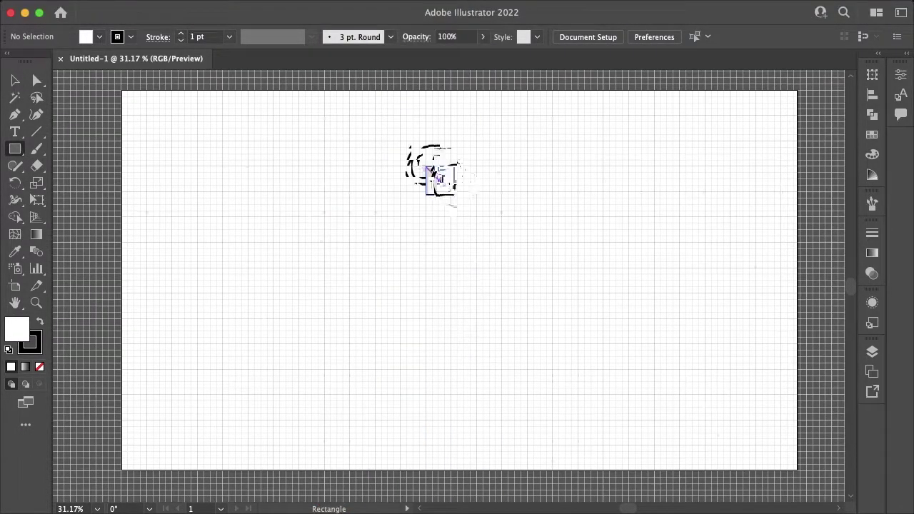
click(15, 149)
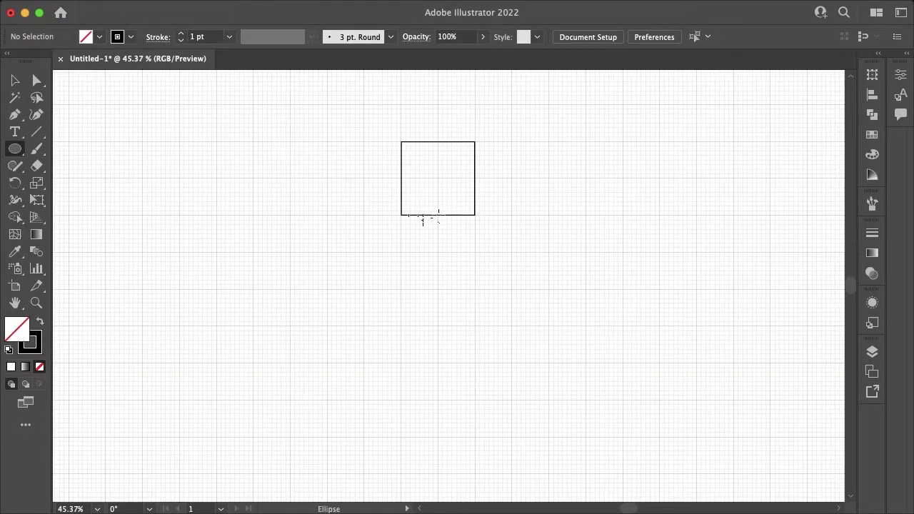
drag(438, 213, 457, 262)
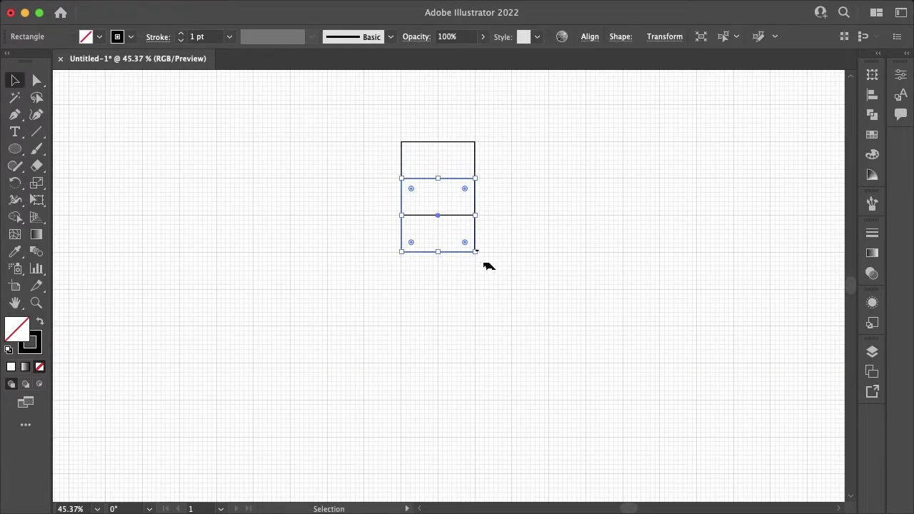
Reshape the lower square into a downward-pointing triangle directly beneath the upper square
click(15, 114)
click(93, 131)
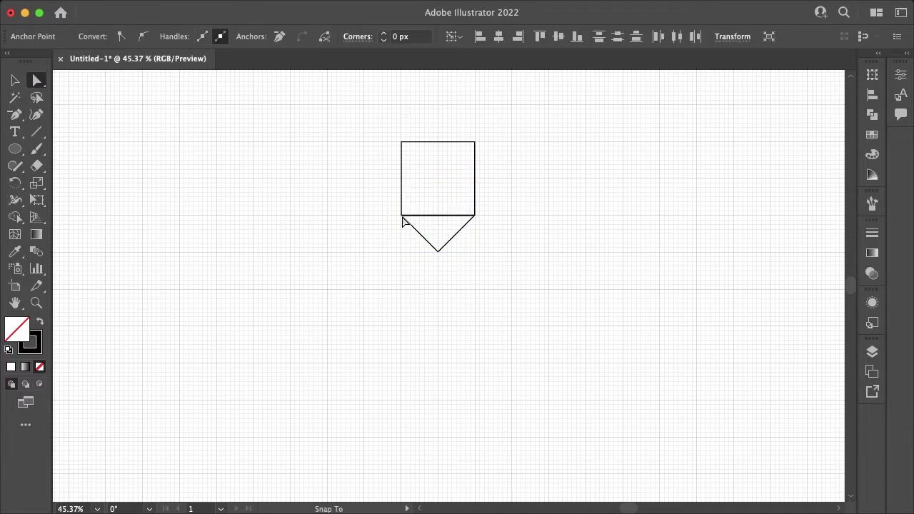
Examine in outline view how the square's lower edge and the triangle's upper edge line up
scroll(402, 217, up, 8)
scroll(626, 248, up, 4)
click(626, 248)
key(super+y)
key(super+y)
key(v)
key(super+a)
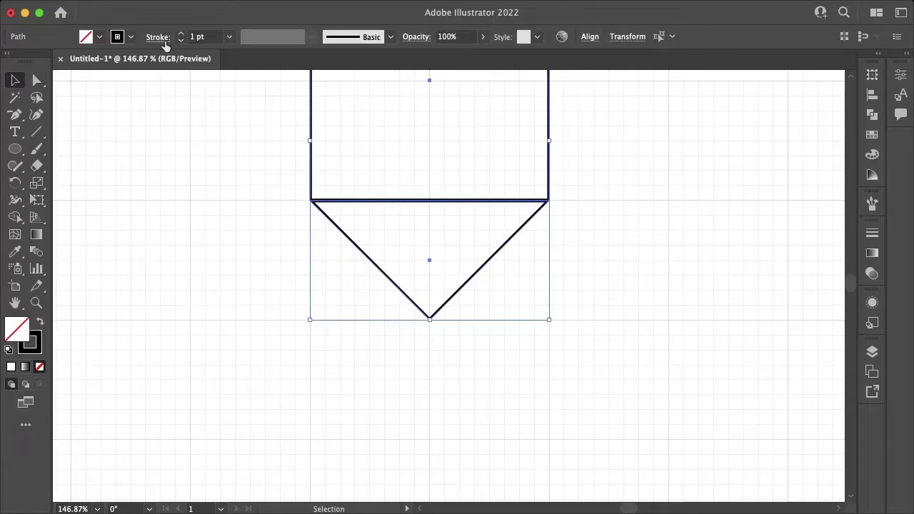
click(158, 37)
key(Escape)
scroll(518, 304, up, 2)
key(super+y)
scroll(566, 230, up, 10)
key(super+y)
scroll(567, 230, down, 9)
scroll(598, 345, down, 10)
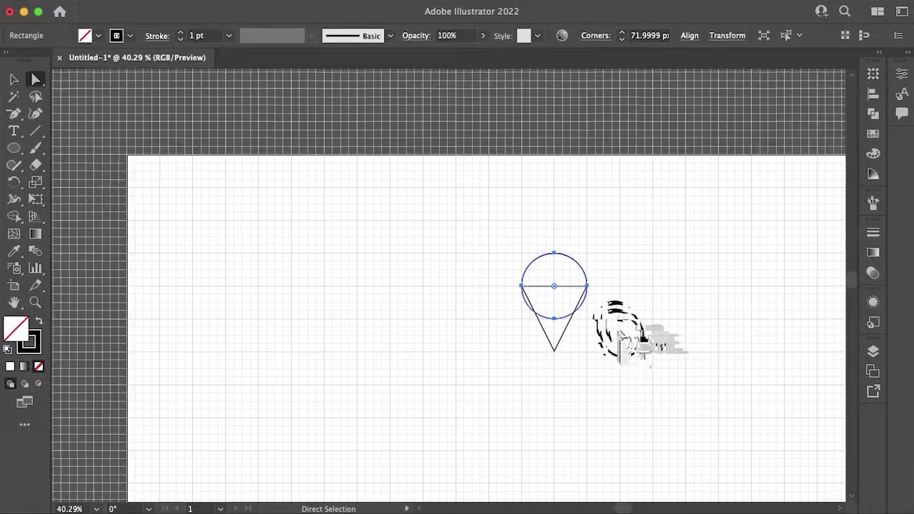
Move the triangle's two upper corners straight down by half a major grid square
scroll(631, 350, up, 2)
click(499, 348)
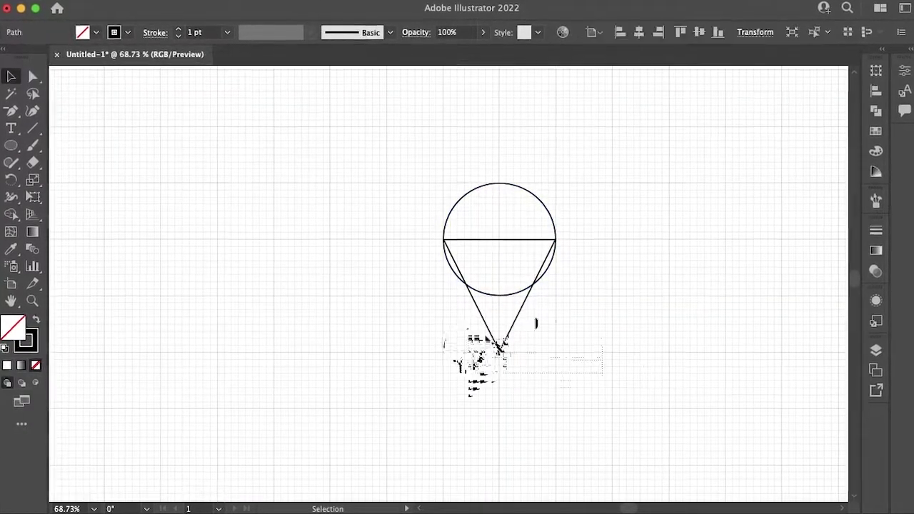
scroll(500, 350, up, 2)
click(653, 219)
key(a)
click(398, 152)
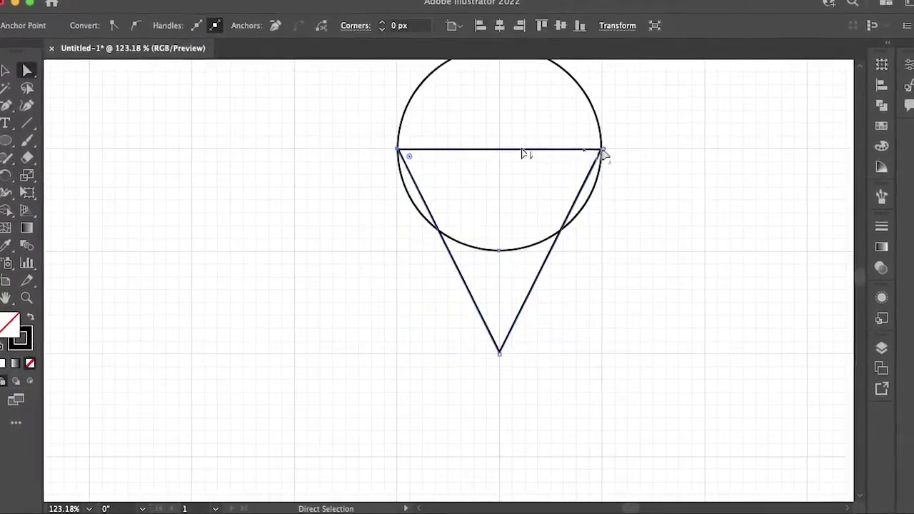
shift+click(601, 152)
drag(601, 152, 604, 194)
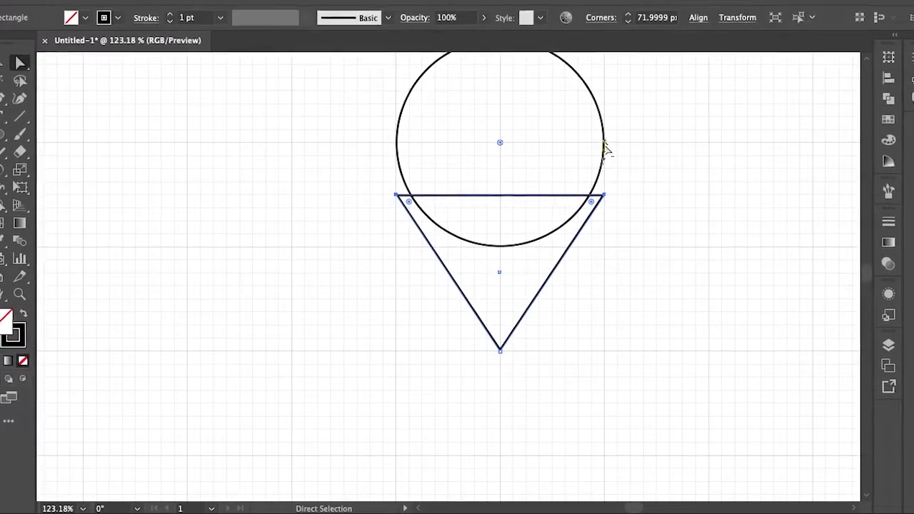
Nudge the triangle's two upper corners inward so that both lie on the circle's outline
click(604, 145)
shift+click(396, 144)
key(super+apostrophe)
scroll(639, 323, down, 2)
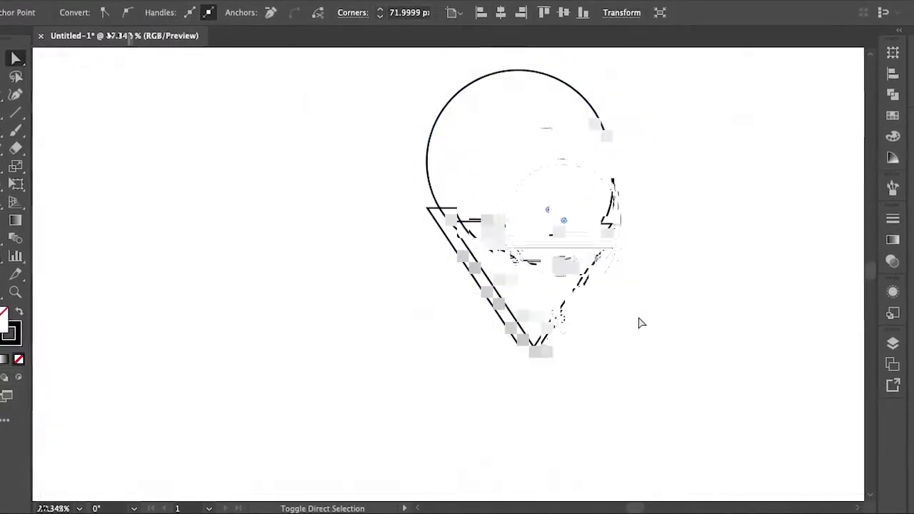
key(super+apostrophe)
click(490, 240)
scroll(490, 241, up, 3)
key(Right)
click(729, 247)
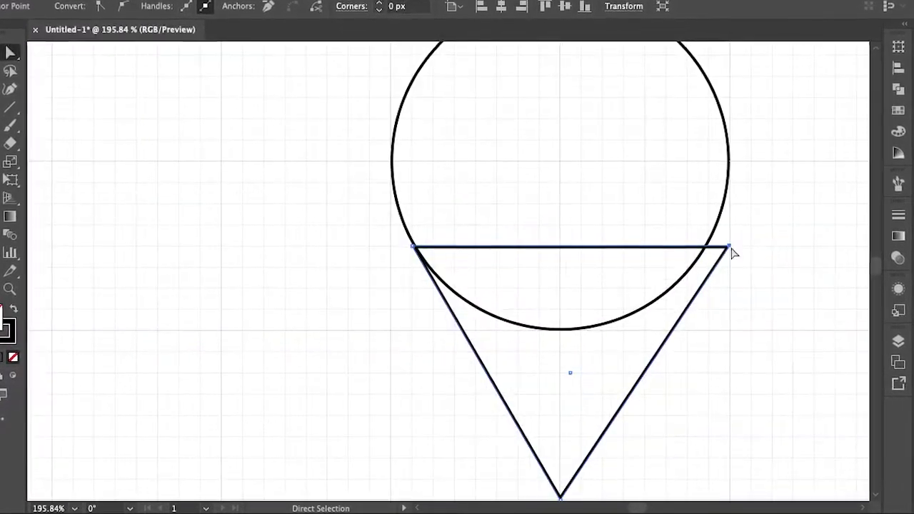
key(Left)
Examine in outline view how closely the triangle's upper corners meet the circle on both sides
click(756, 289)
key(super+apostrophe)
scroll(757, 286, down, 2)
scroll(756, 286, up, 3)
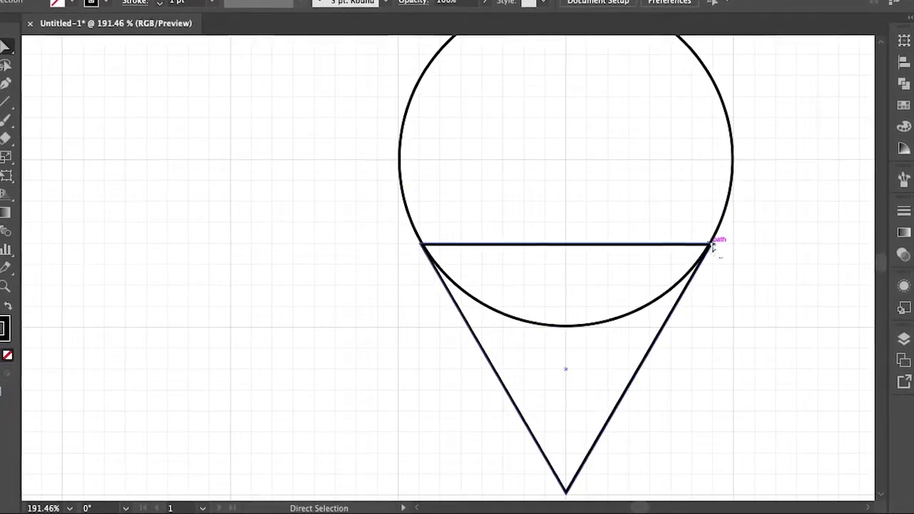
drag(712, 244, 701, 231)
scroll(709, 244, up, 3)
click(738, 276)
key(super+y)
scroll(722, 248, up, 3)
click(706, 234)
scroll(731, 248, left, 5)
click(304, 224)
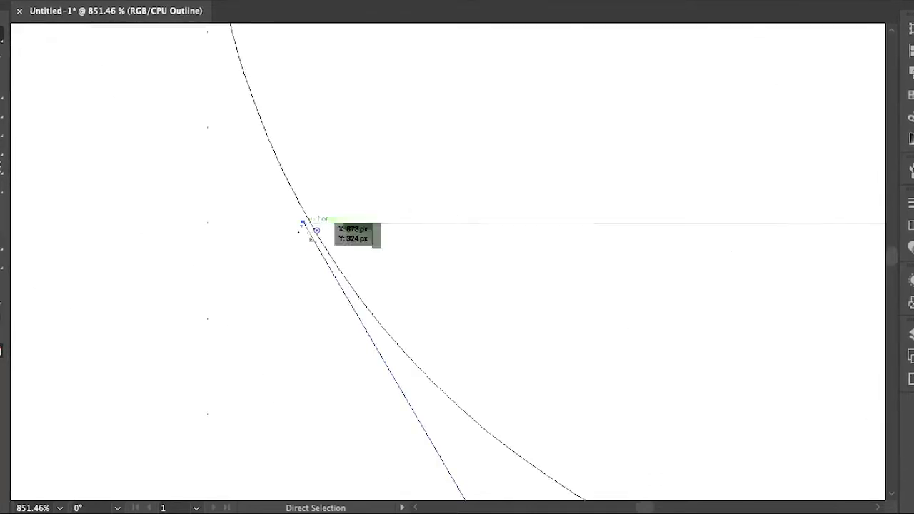
click(233, 244)
key(super+y)
scroll(230, 251, down, 8)
Merge the circle and the triangle into a single map-pin outline with the Shape Builder
key(v)
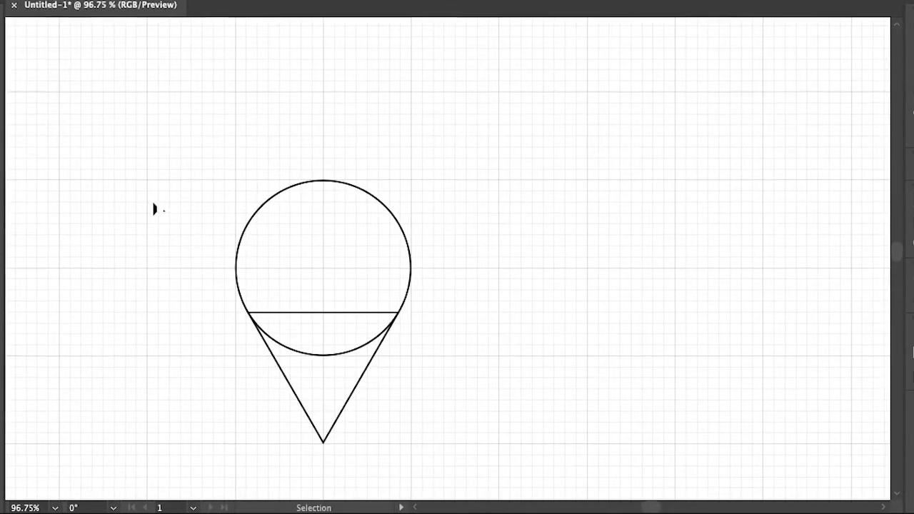
key(super+a)
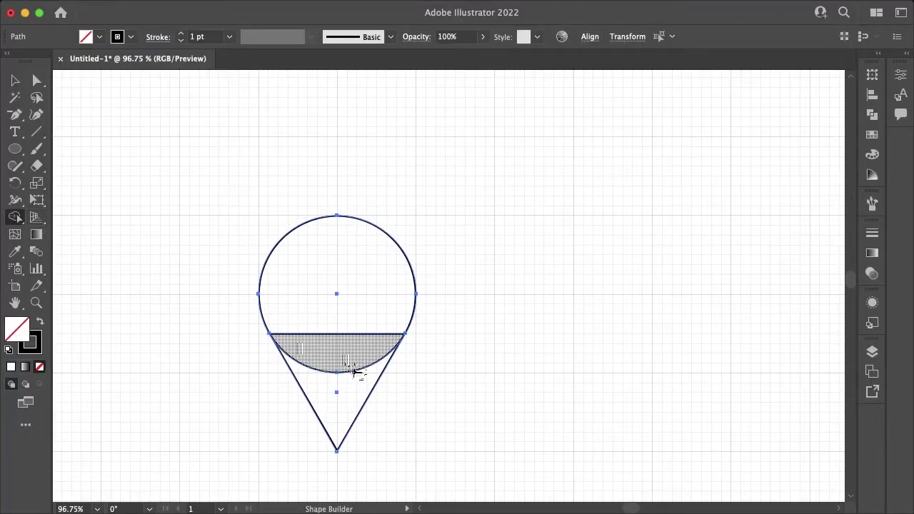
drag(356, 371, 353, 341)
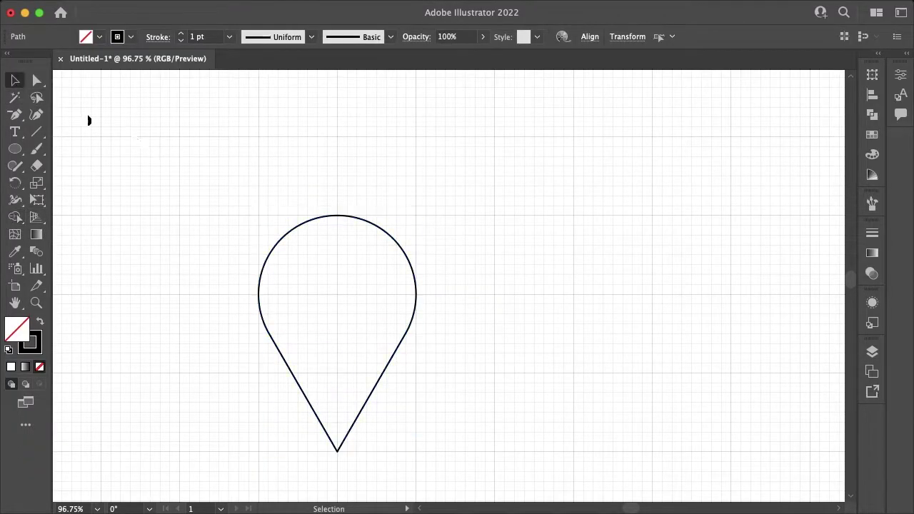
key(shift+m)
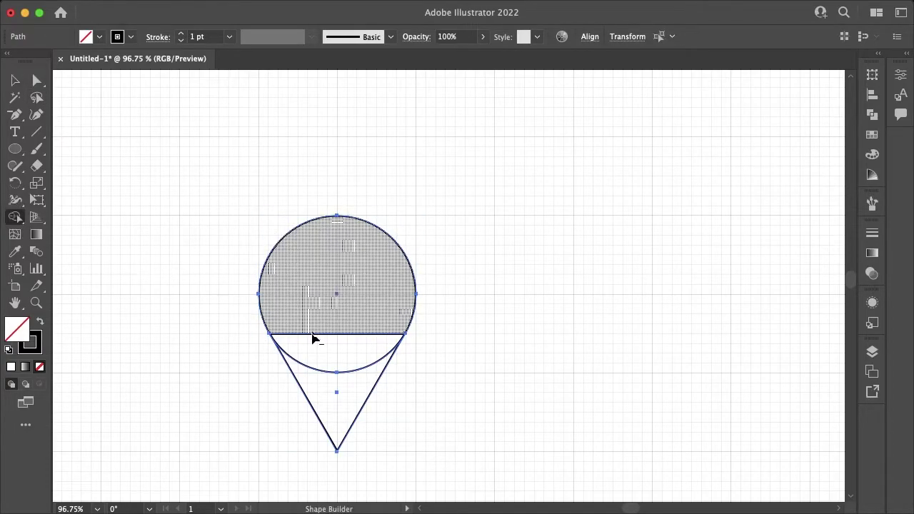
drag(316, 341, 324, 376)
key(v)
click(521, 365)
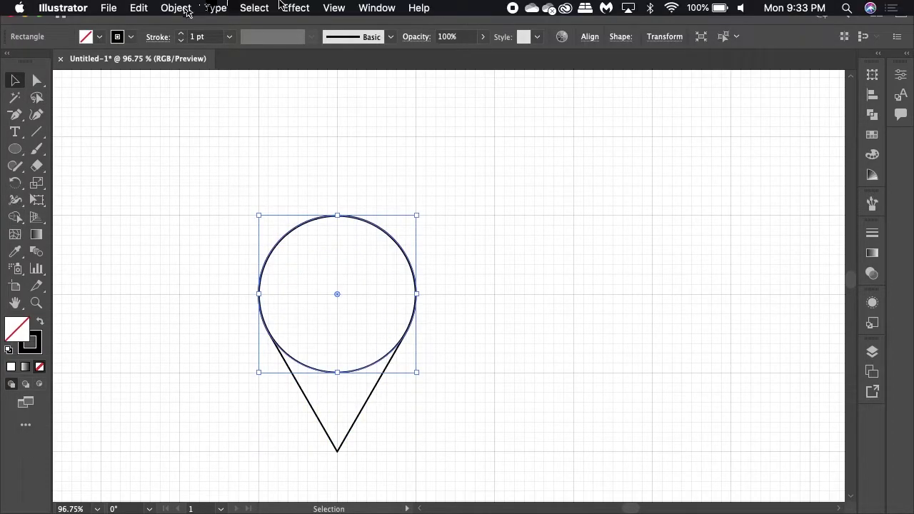
Scale the circle on the pin's head down to half its size about its centre
click(186, 9)
mouse_move(200, 26)
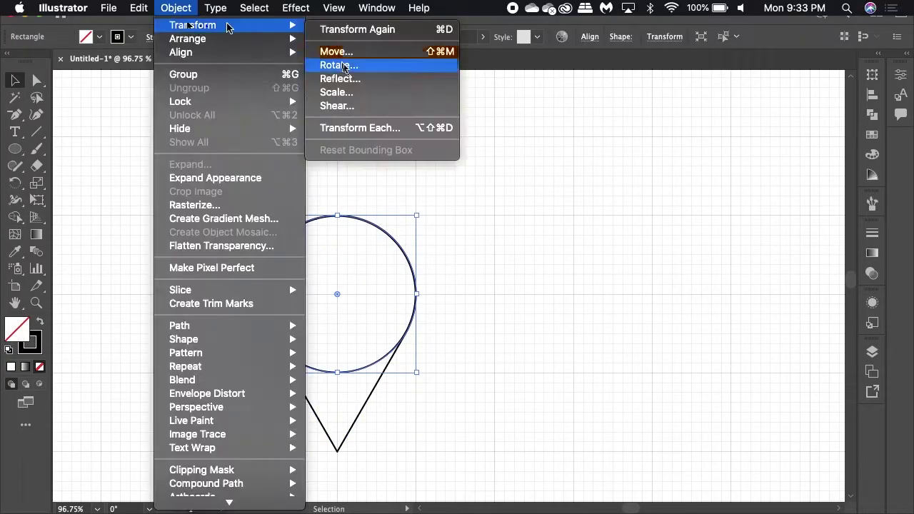
click(343, 88)
text(100)
key(Tab)
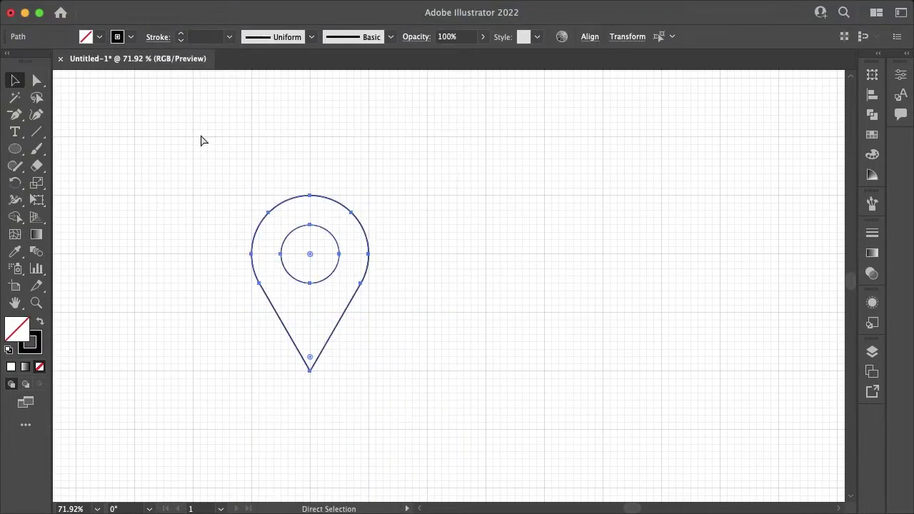
Make the shape a red, stroke-free pin with its inner circle cut out, and place it beside the artboard
double_click(18, 329)
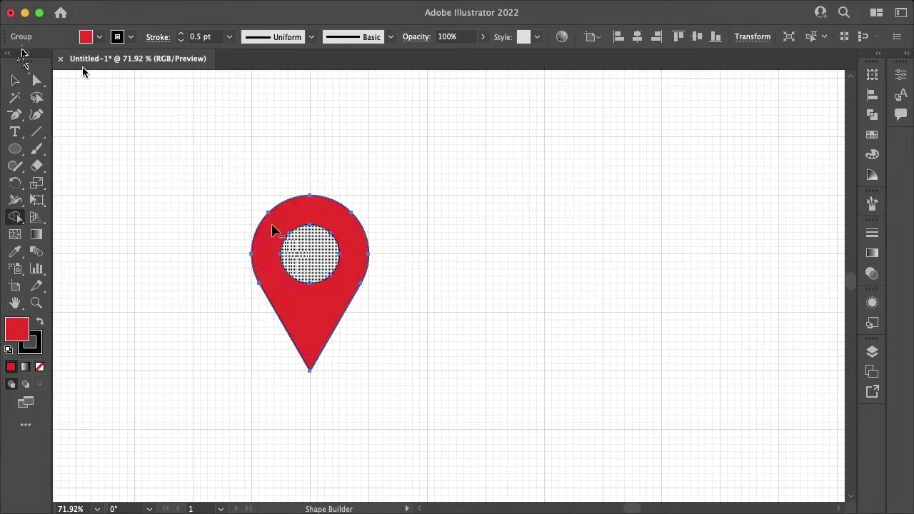
key(F6)
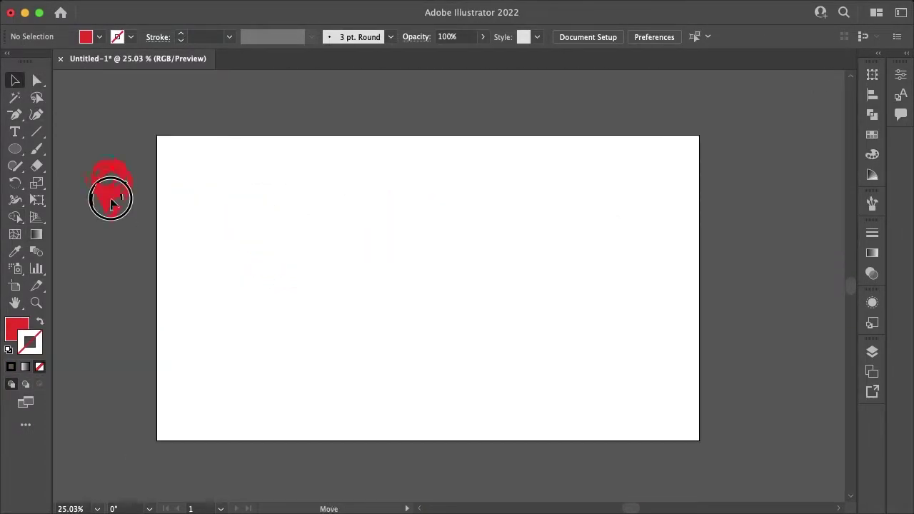
Show the grid and set the drawing colours to no fill with a blue stroke
key(super+apostrophe)
click(36, 132)
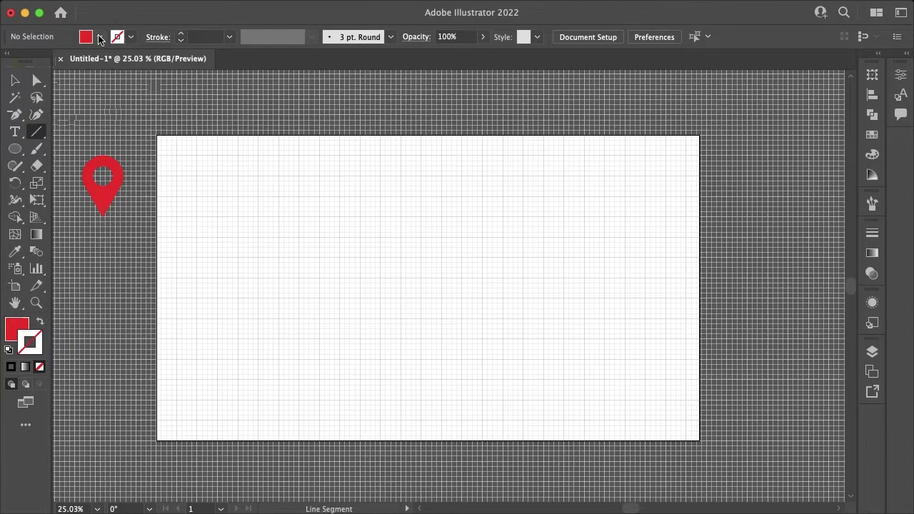
click(41, 321)
click(131, 36)
click(89, 63)
click(131, 36)
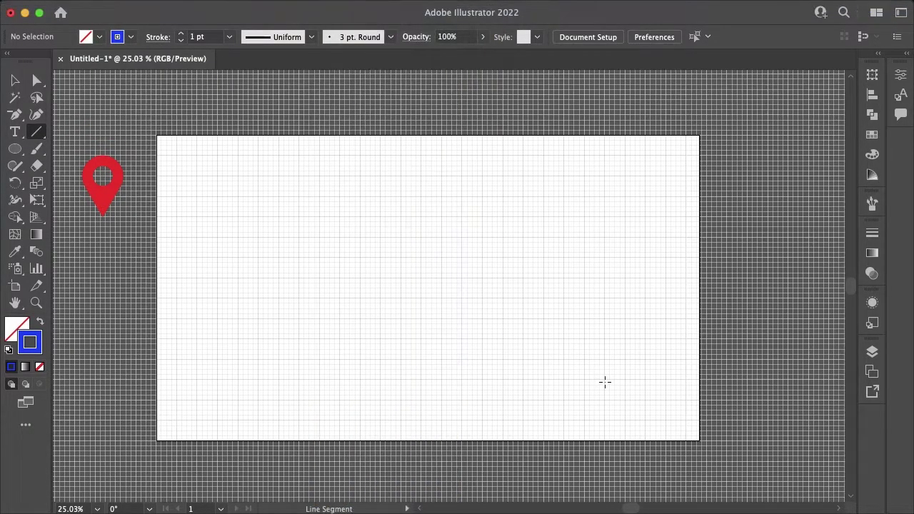
Draw a stepped, right-angled open path along the grid in the artboard's lower-right area with the Pen tool
click(604, 382)
click(464, 374)
click(15, 114)
click(83, 116)
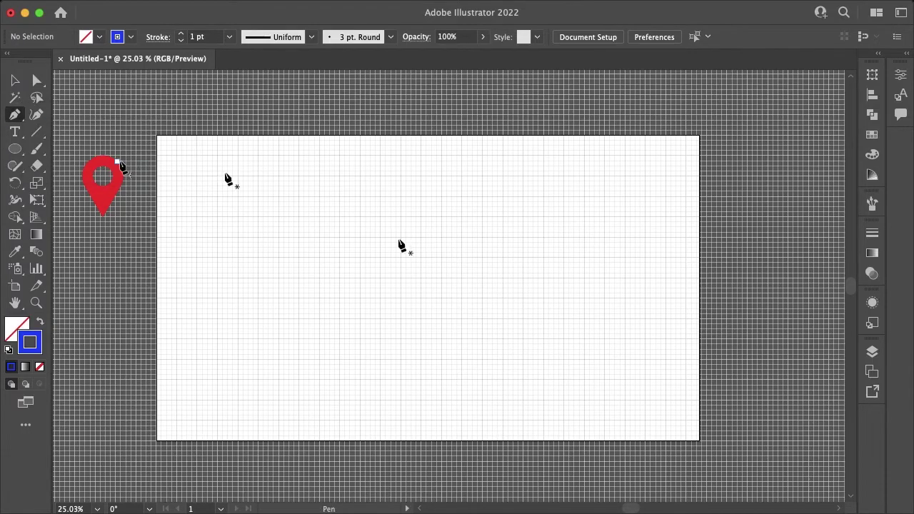
click(604, 396)
click(604, 375)
scroll(633, 378, up, 4)
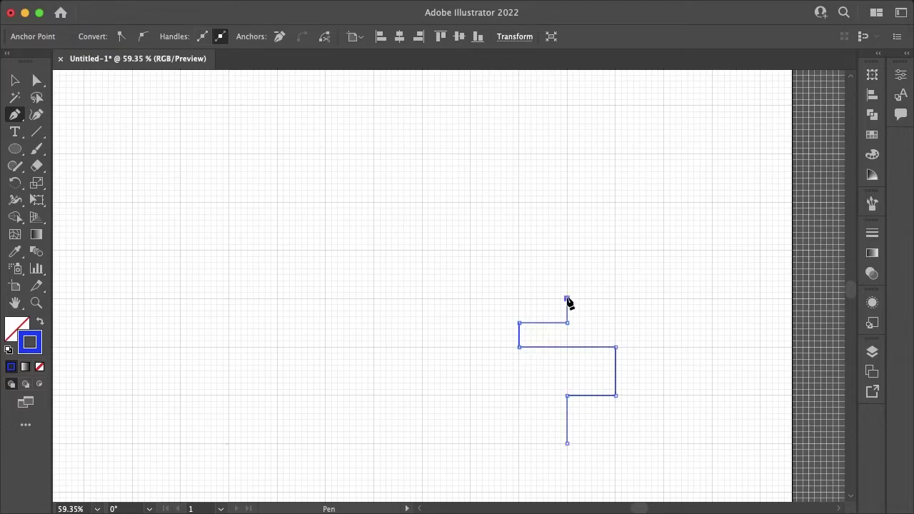
click(509, 342)
scroll(594, 387, down, 4)
Set the stepped path's stroke weight to 18 pt
click(569, 357)
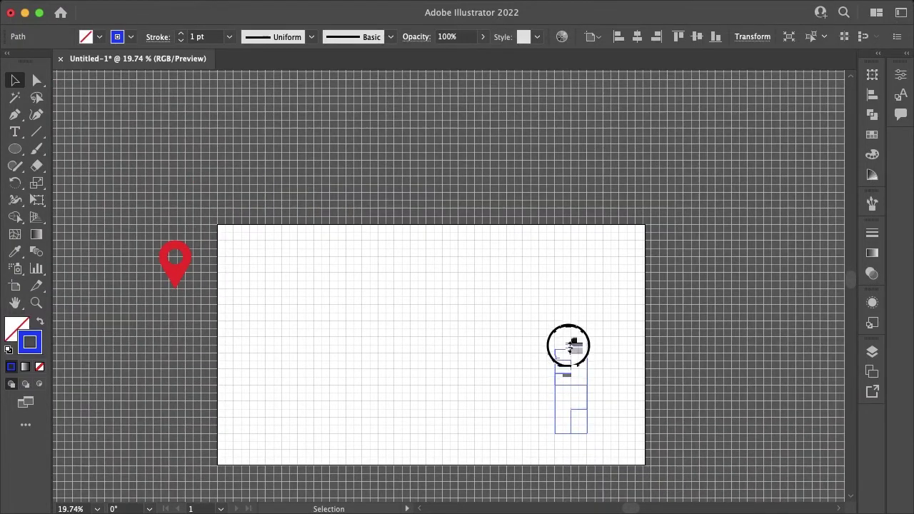
click(182, 33)
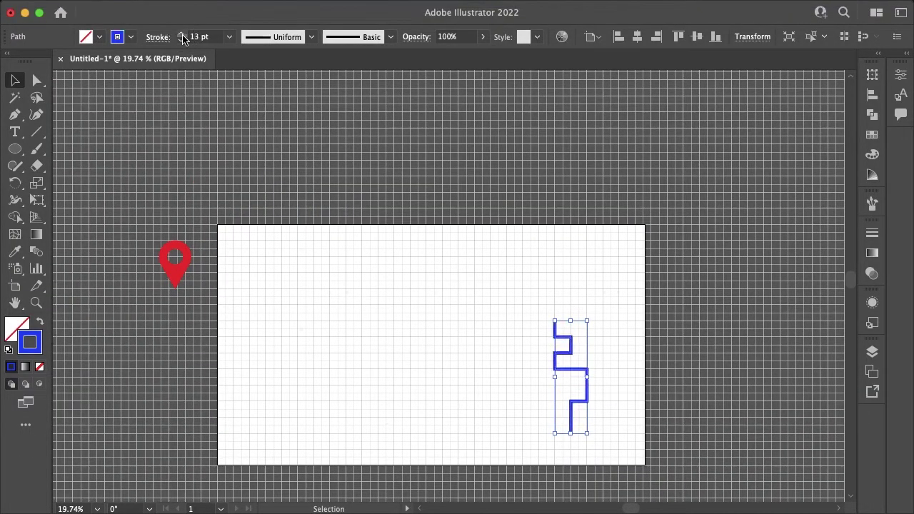
click(182, 34)
click(182, 33)
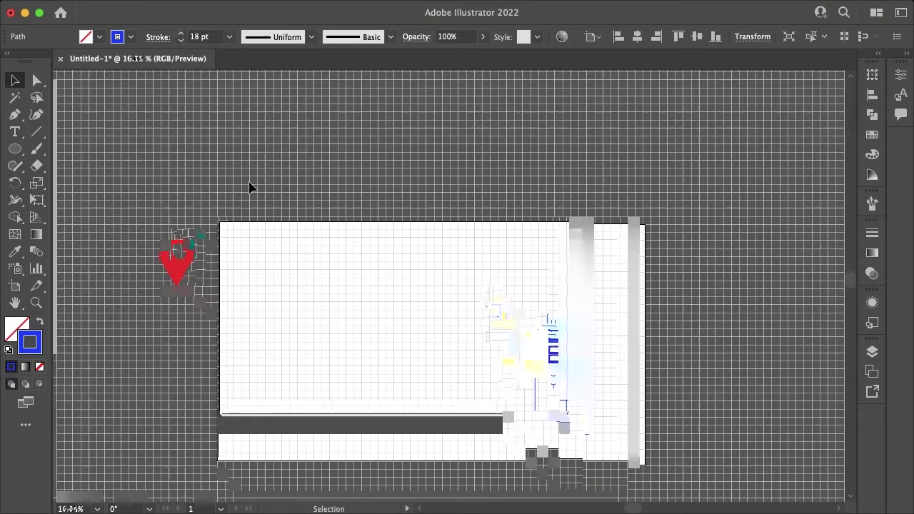
scroll(243, 195, down, 1)
drag(538, 365, 538, 367)
scroll(539, 367, up, 3)
key(v)
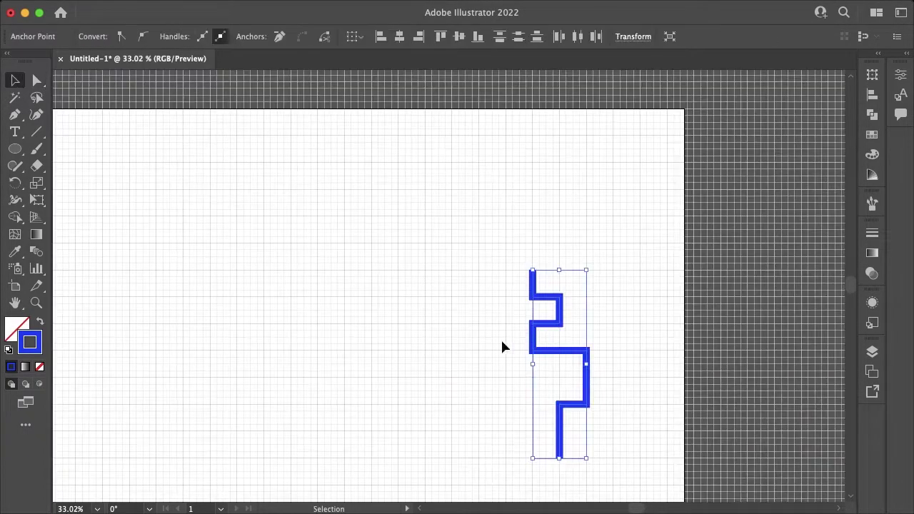
key(a)
drag(515, 308, 526, 364)
key(v)
key(a)
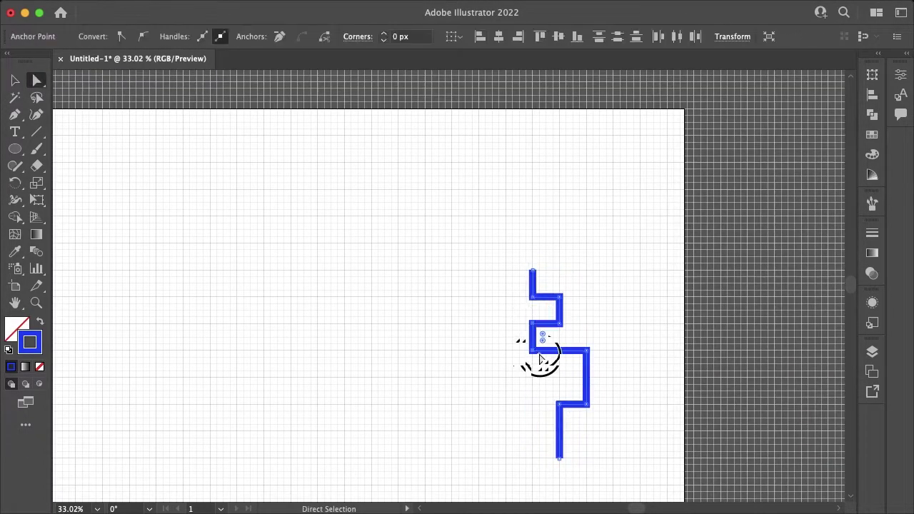
key(super+z)
Move the path's uppermost vertical segment two major grid squares to the left, lengthening its horizontal segment
click(491, 296)
scroll(491, 296, down, 3)
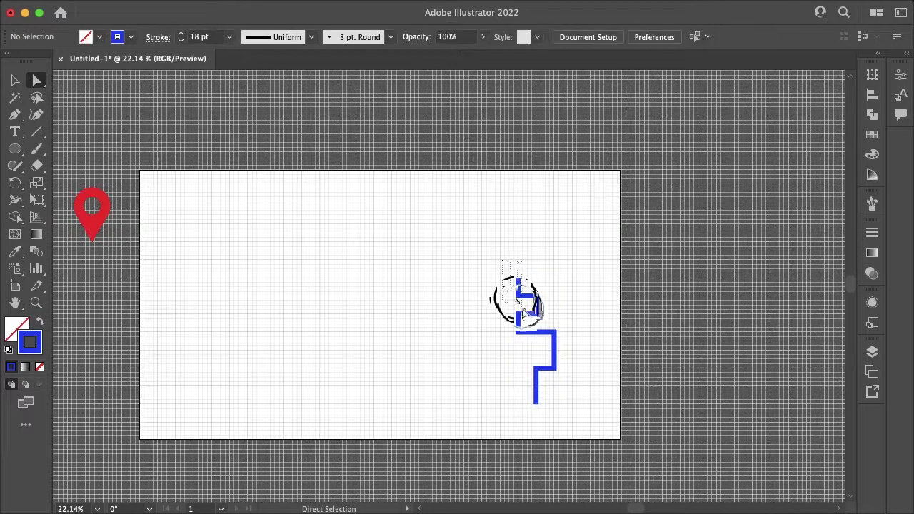
drag(517, 297, 511, 299)
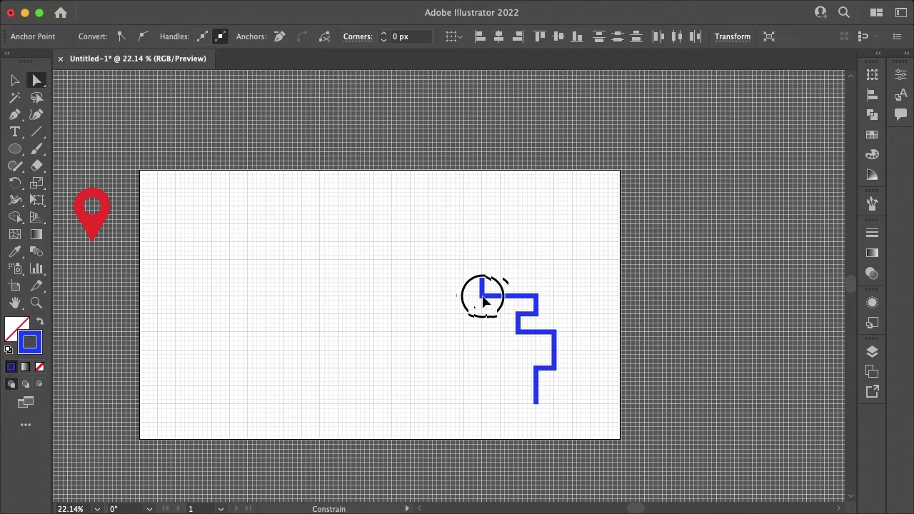
Try to shear the stepped path horizontally by 300°
key(v)
scroll(192, 237, down, 2)
click(175, 7)
click(433, 108)
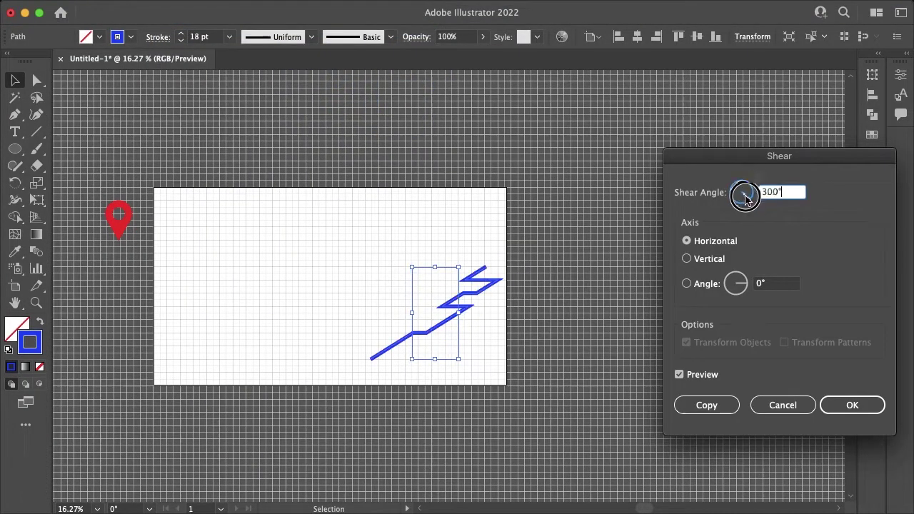
click(785, 408)
Shear the stepped path along the horizontal axis with a negative angle so that it slants down toward the right
click(175, 7)
mouse_move(192, 25)
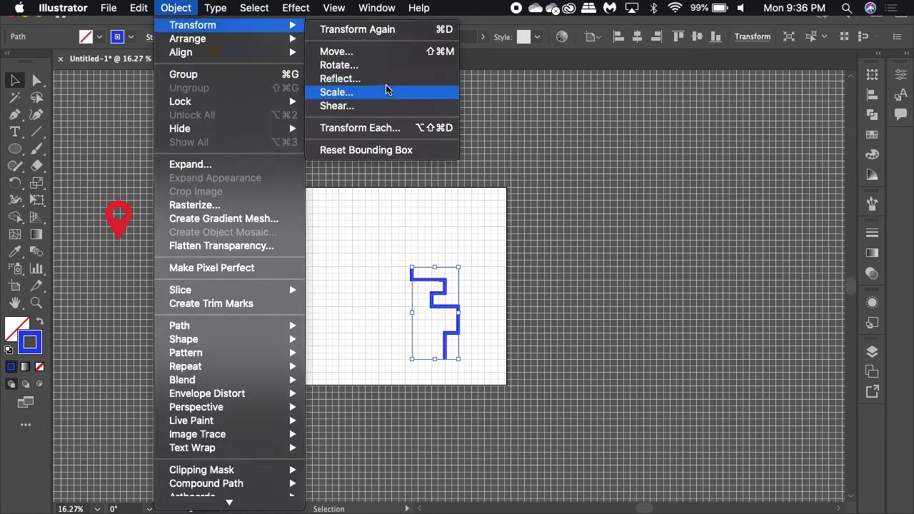
click(368, 107)
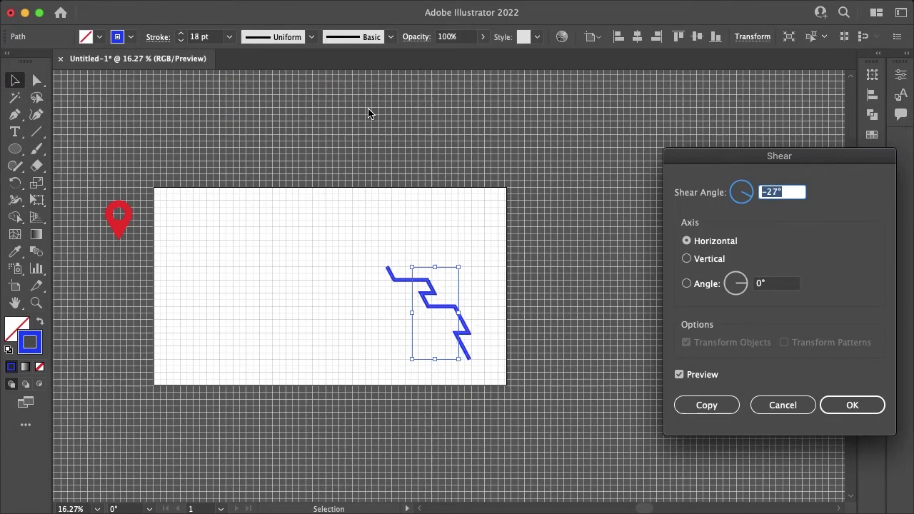
key(Return)
click(63, 117)
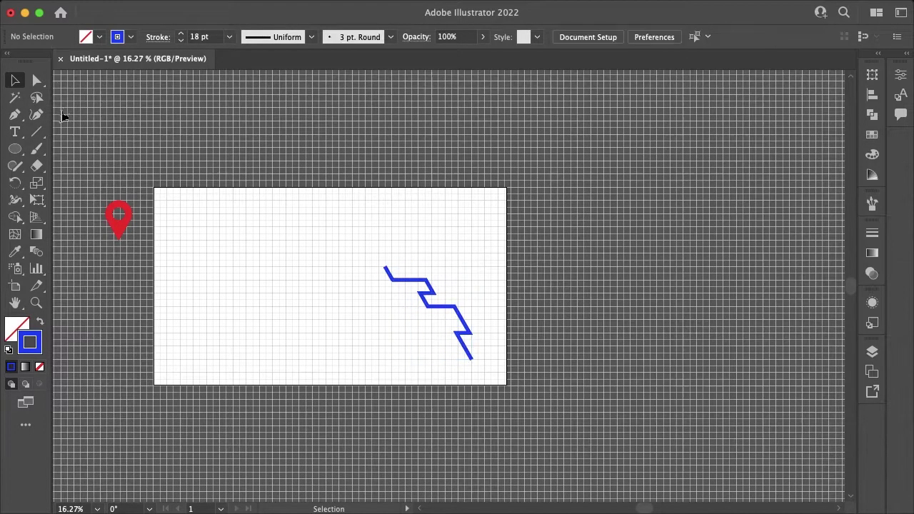
Extend the route path's upper end with a short horizontal segment running left using the Pen tool
click(16, 114)
scroll(378, 286, up, 3)
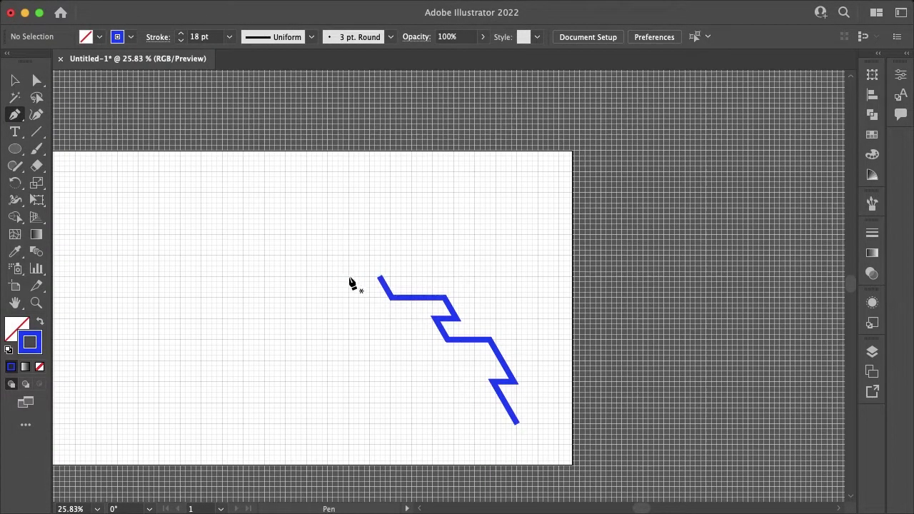
click(379, 276)
key(v)
click(407, 228)
scroll(407, 229, down, 3)
Shorten the path's new horizontal start segment to one major grid square by moving its end anchor to the right
key(a)
click(397, 277)
scroll(398, 277, up, 5)
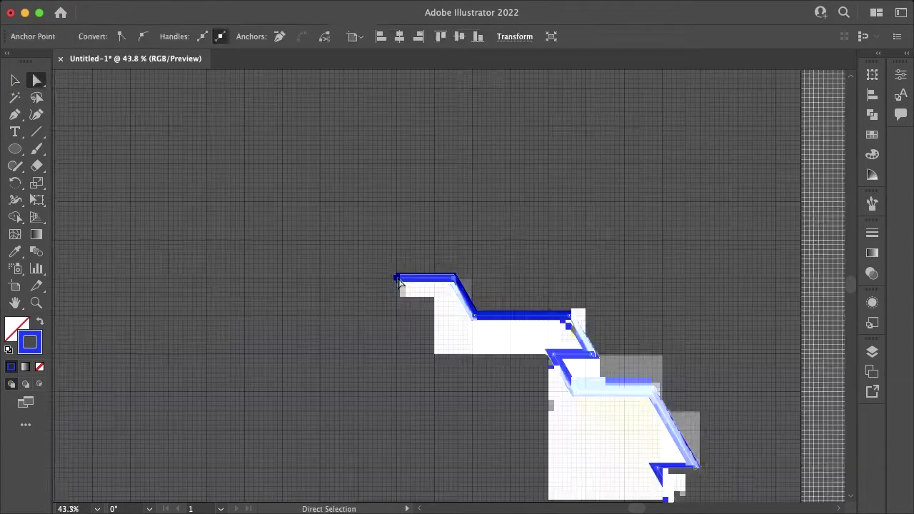
drag(398, 277, 414, 277)
scroll(408, 224, down, 5)
Move the red pin onto the artboard with its tip directly above the start of the blue route
key(v)
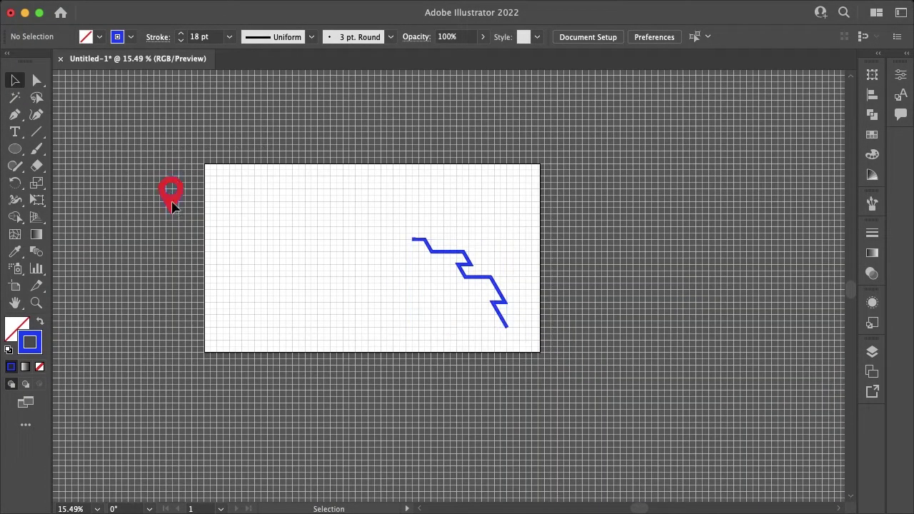
click(414, 222)
scroll(414, 223, up, 3)
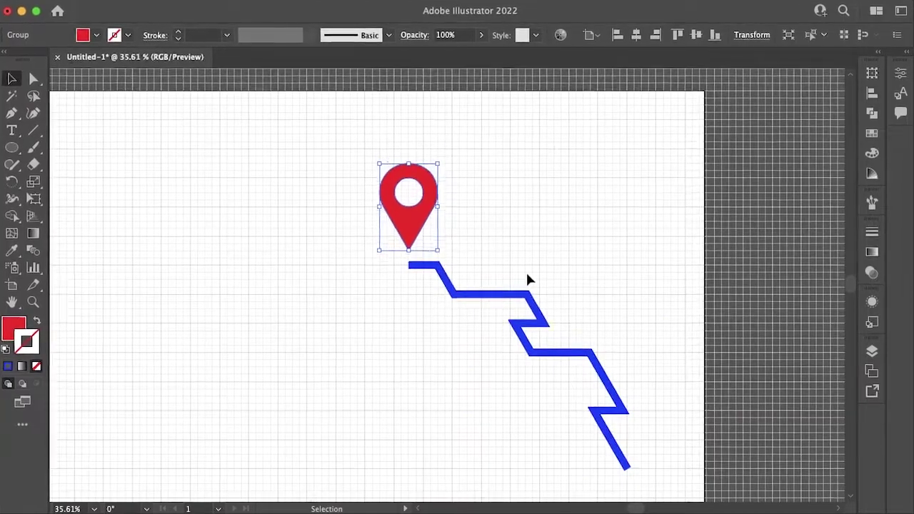
click(577, 241)
scroll(577, 241, down, 5)
scroll(577, 241, up, 2)
click(487, 231)
click(536, 245)
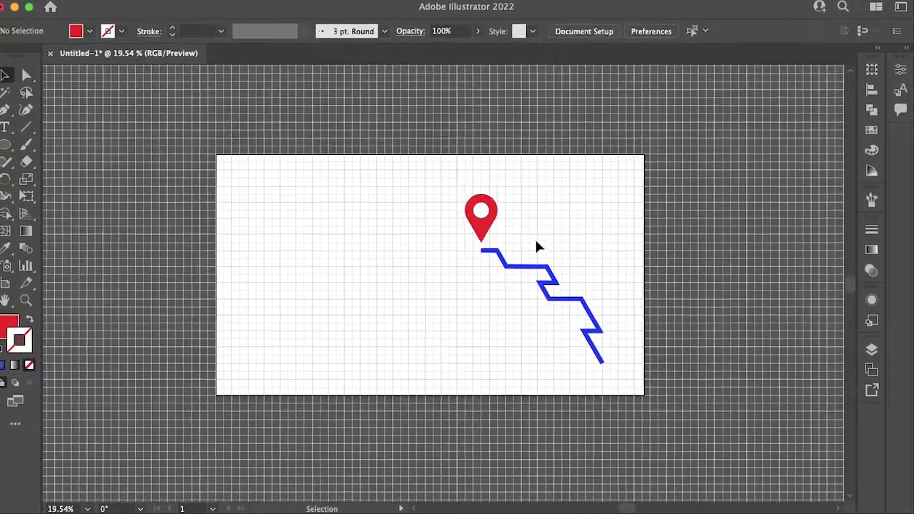
Set the blue route's stroke weight to 16 pt
scroll(690, 416, up, 1)
click(535, 256)
click(171, 27)
click(606, 307)
key(a)
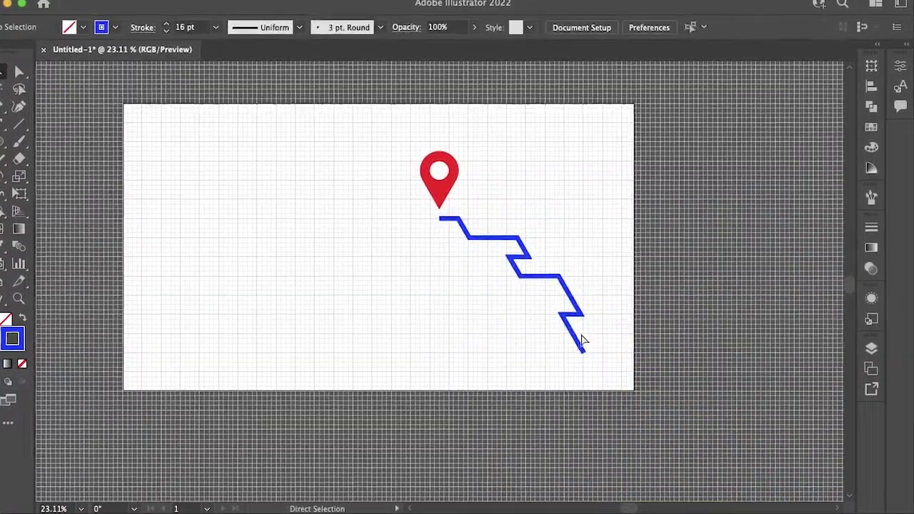
key(v)
Apply a 3D Extrude effect with 50 px depth to the red pin
click(444, 192)
key(a)
key(v)
click(275, 2)
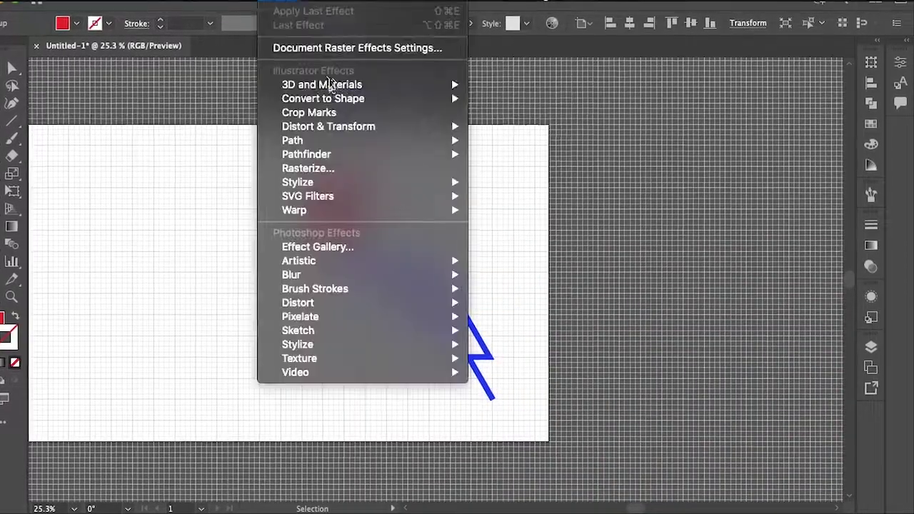
click(508, 91)
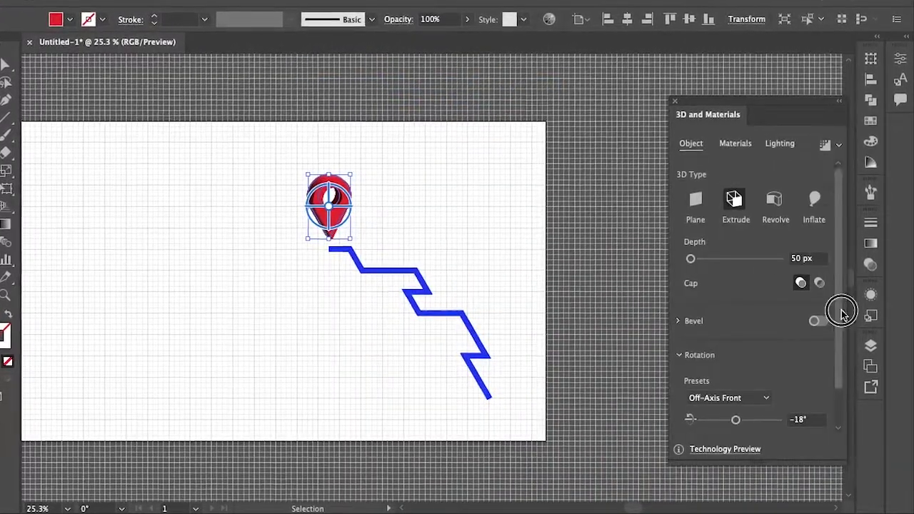
Try the Off-Axis Back and Off-Axis Left rotation presets on the extruded pin and return to Off-Axis Front
click(762, 357)
click(750, 205)
click(761, 354)
click(751, 222)
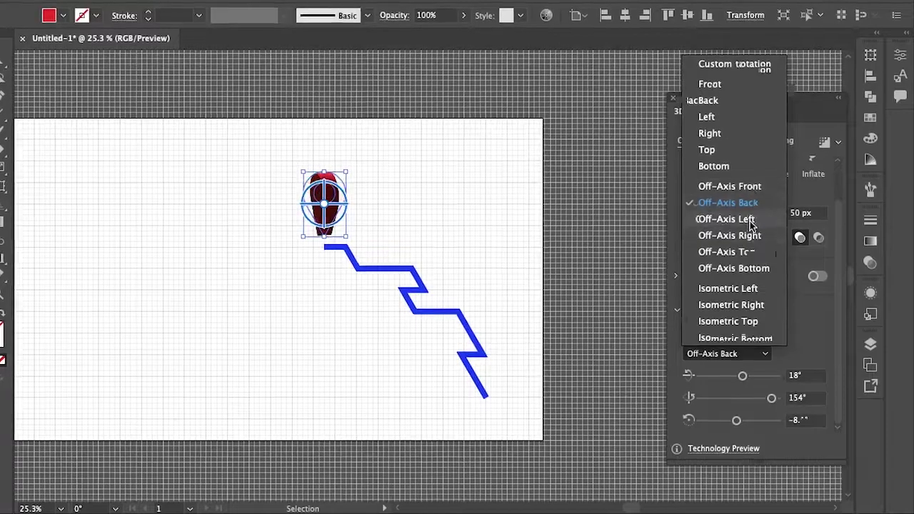
click(762, 354)
click(756, 189)
Try to reverse the signs of the pin's Y and Z rotation angles
click(802, 397)
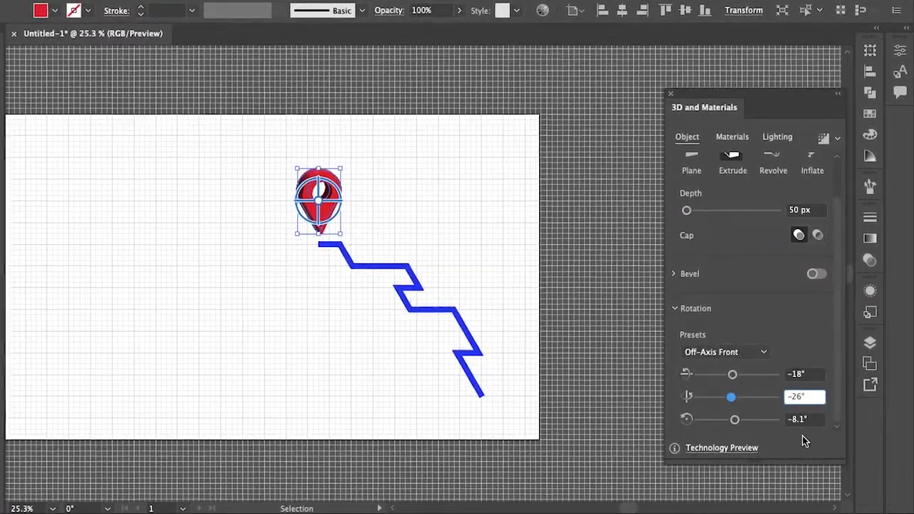
key(BackSpace)
text(-)
key(Tab)
click(792, 419)
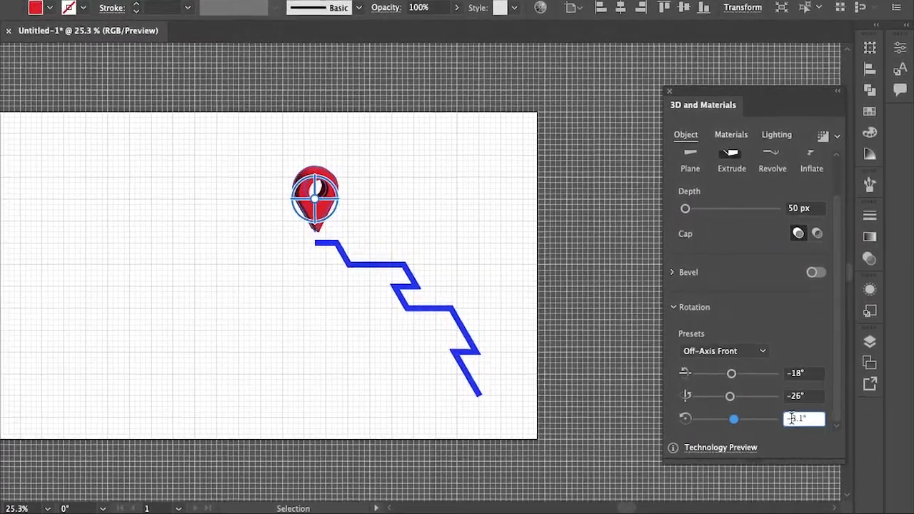
key(BackSpace)
text(-)
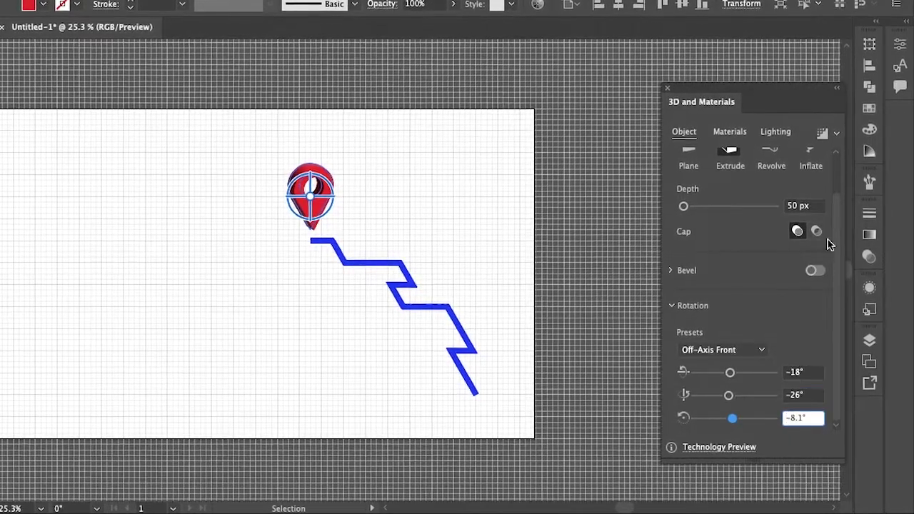
Try the Isometric Left rotation preset on the pin and return to Off-Axis Front
click(761, 352)
click(743, 282)
click(722, 348)
click(721, 177)
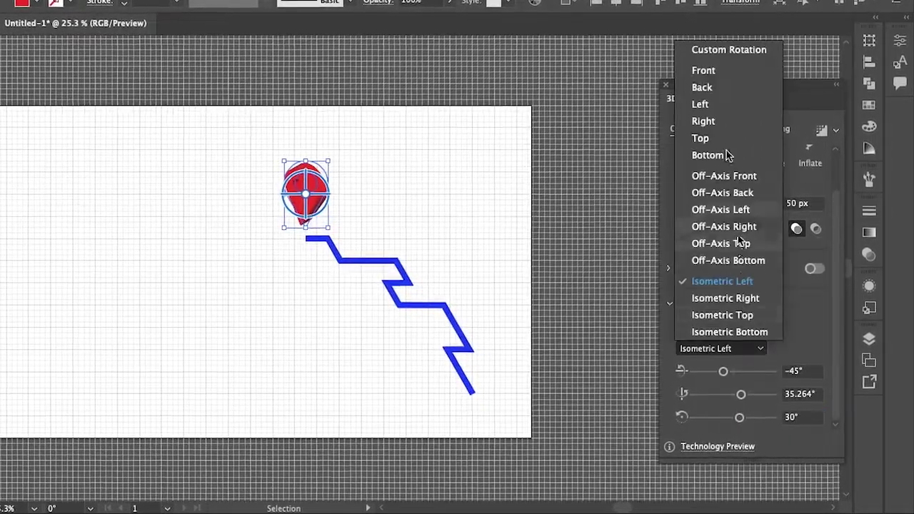
Try to reflect the extruded pin
scroll(352, 199, up, 3)
click(113, 0)
mouse_move(143, 1)
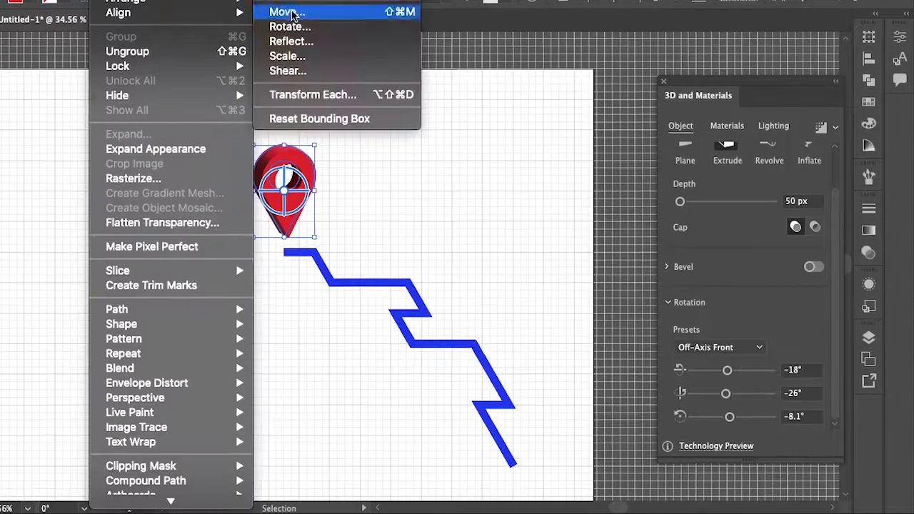
click(292, 41)
click(174, 321)
Try custom pin rotations, such as 18° X with 26° Y, and -45°, 16° and 30°, and undo them
key(a)
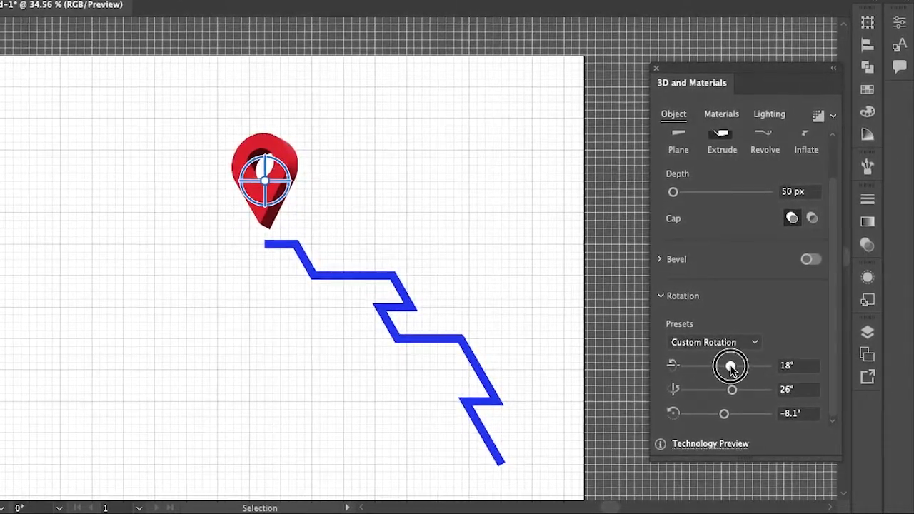
scroll(497, 350, up, 1)
click(274, 363)
scroll(274, 362, down, 2)
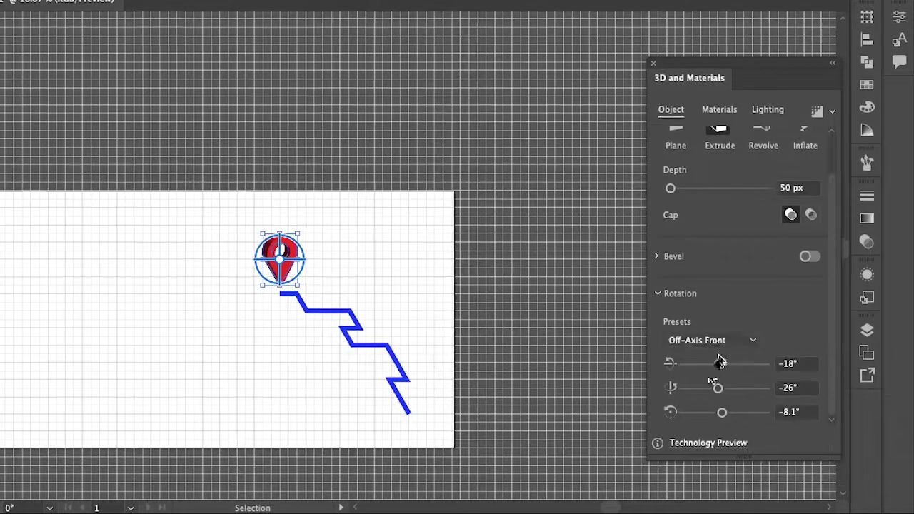
click(706, 340)
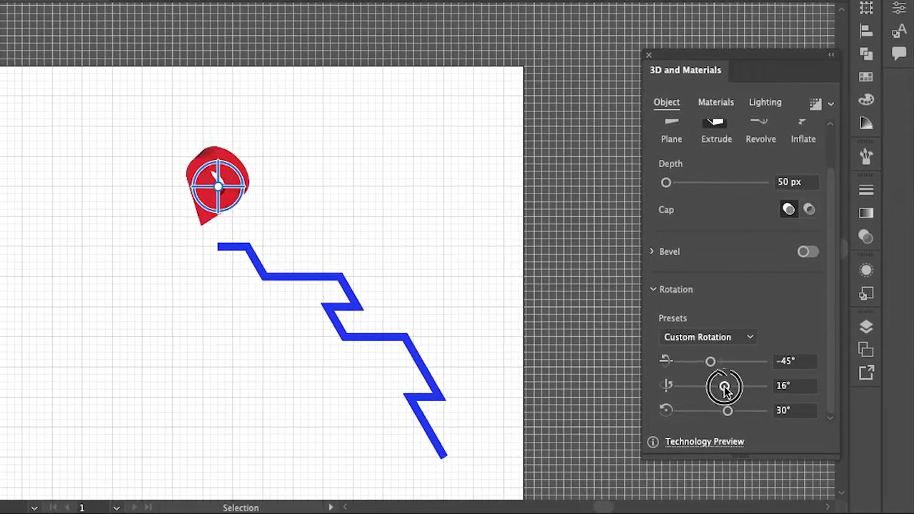
drag(217, 202, 168, 203)
key(super+z)
key(super+z)
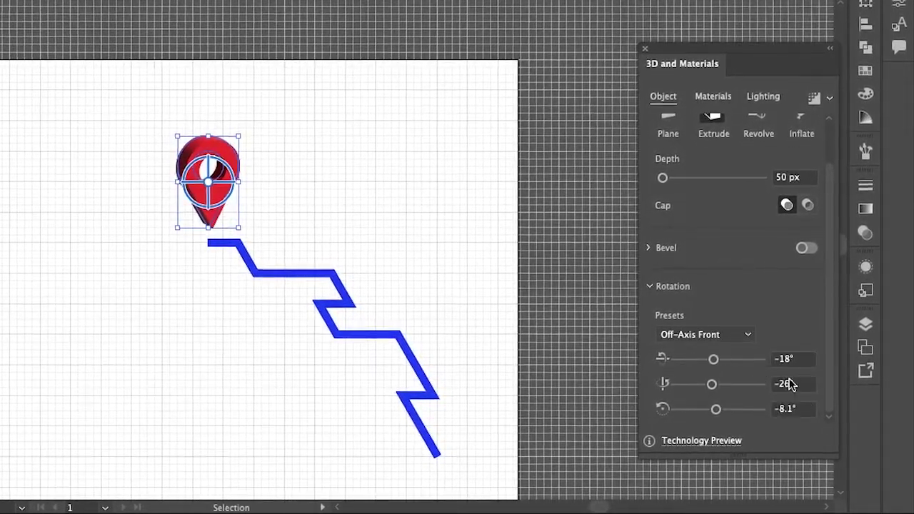
Deselect the pin and hide the document grid
click(518, 287)
key(super+minus)
key(super+apostrophe)
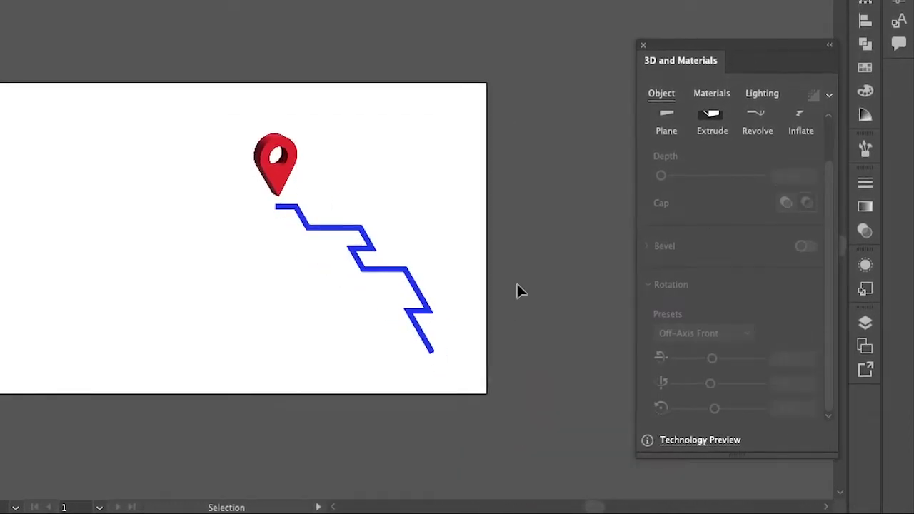
Add a Round bevel to the pin with 24% width and 48% height, with Bevel Inside turned off
scroll(340, 150, up, 4)
click(807, 247)
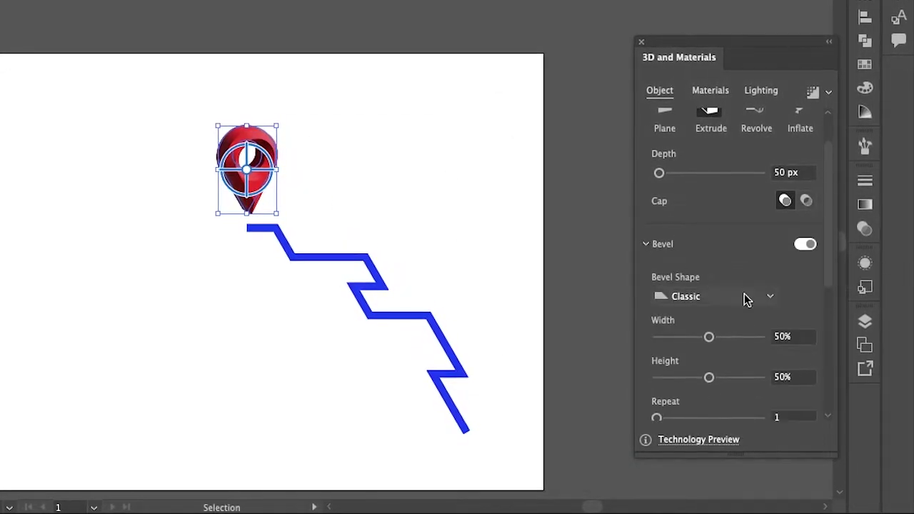
click(744, 297)
click(728, 318)
scroll(345, 165, up, 4)
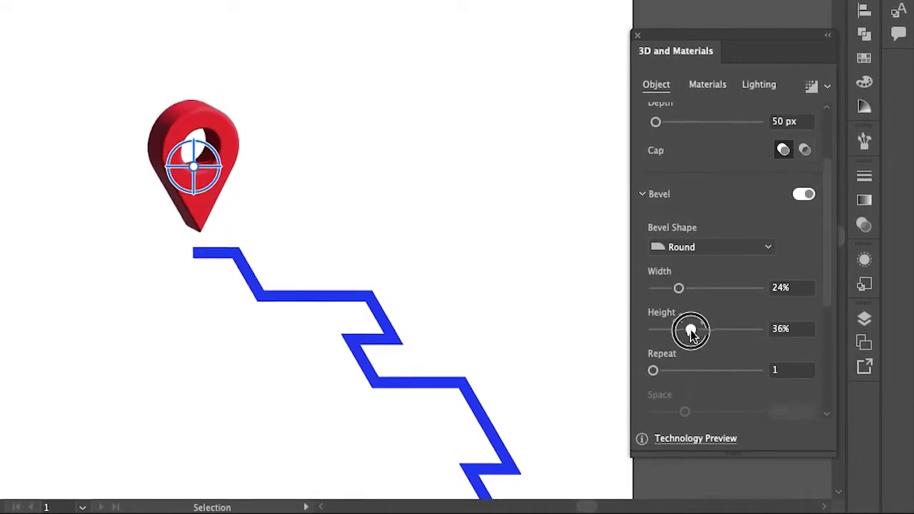
drag(825, 274, 843, 342)
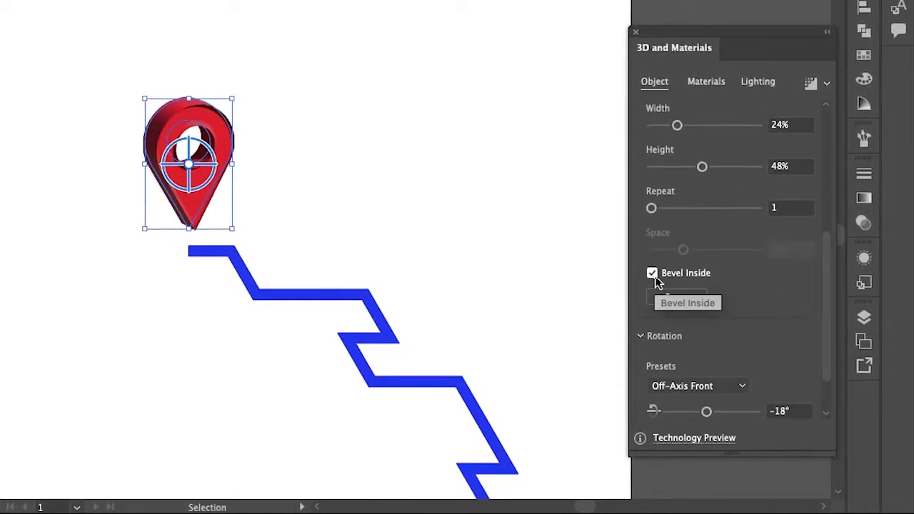
click(654, 277)
click(755, 79)
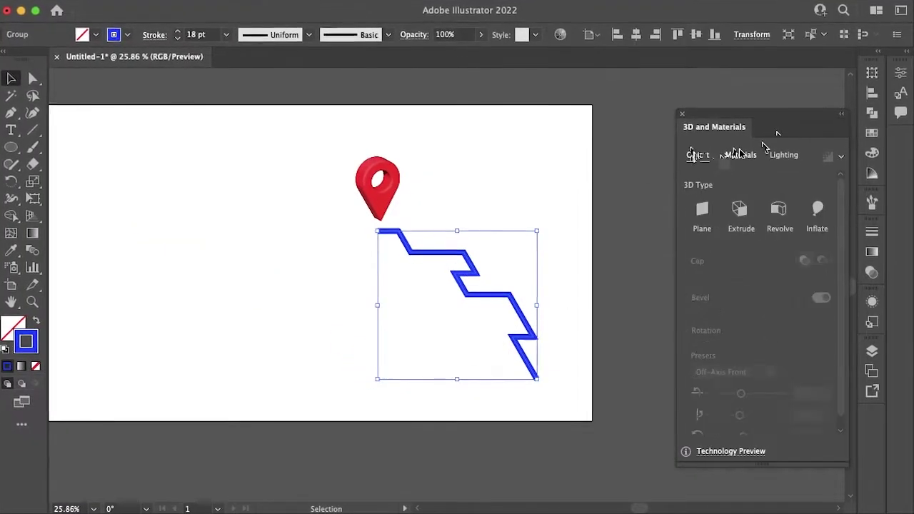
Extrude the blue route in 3D with 50 px depth and the Isometric Top rotation, and stretch it taller
click(738, 207)
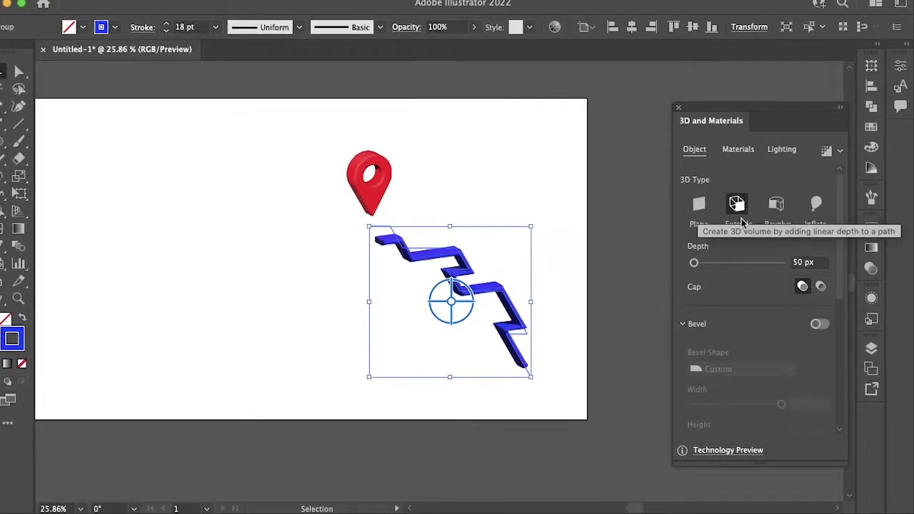
scroll(757, 335, down, 5)
click(727, 377)
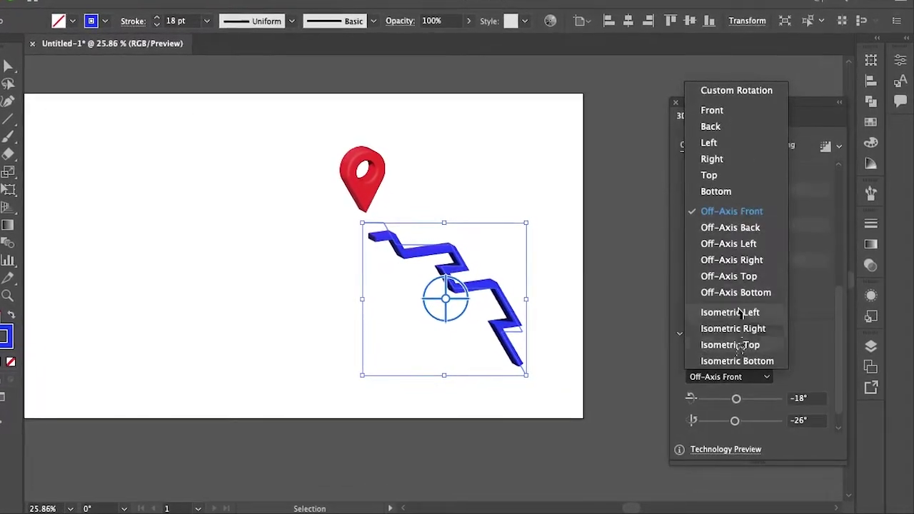
click(741, 342)
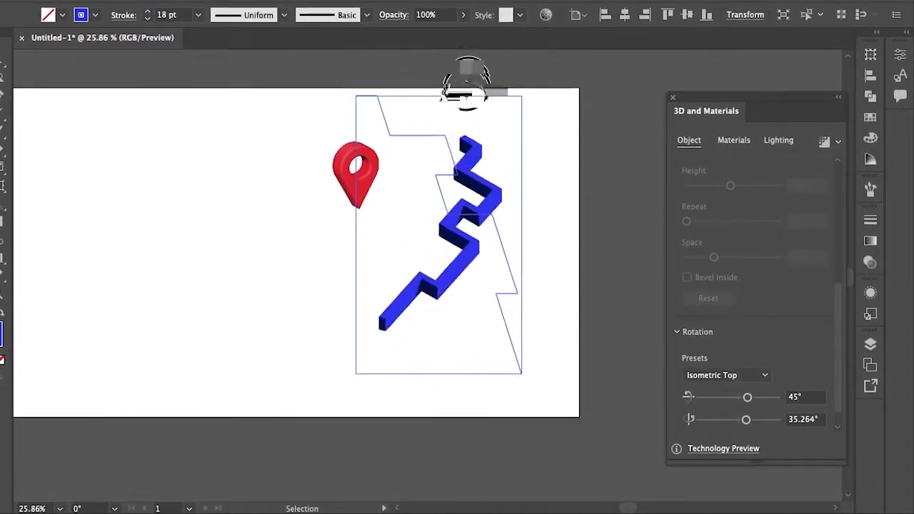
Try the Isometric Right rotation preset on the route and return to Isometric Top
click(762, 375)
click(756, 322)
click(755, 373)
click(743, 338)
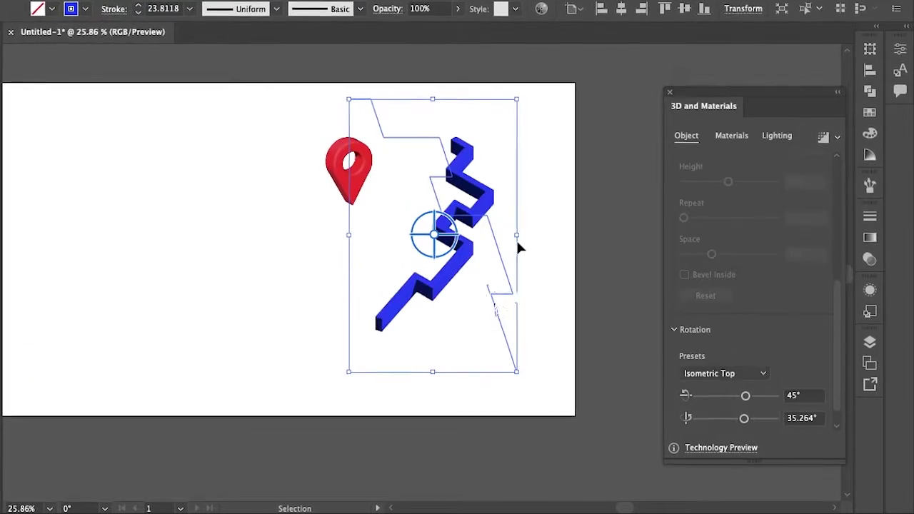
Rotate the route in 3D to about 59° X, -3° Y and 0° Z, and turn the pin so its right side shows
scroll(799, 343, down, 2)
drag(449, 250, 480, 193)
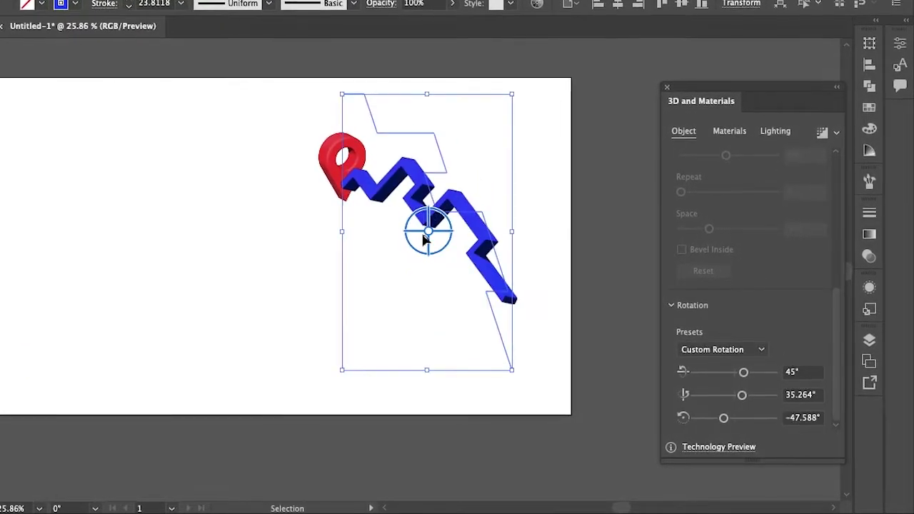
drag(432, 236, 413, 234)
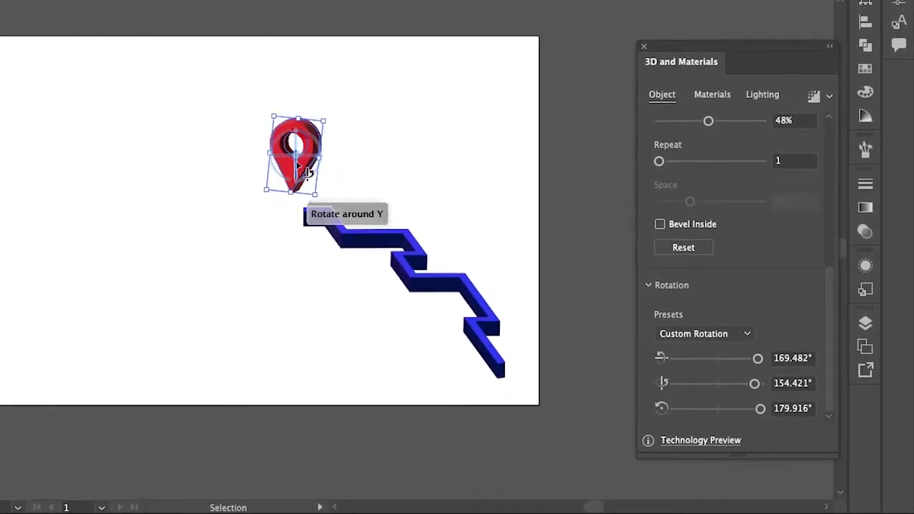
drag(319, 163, 322, 190)
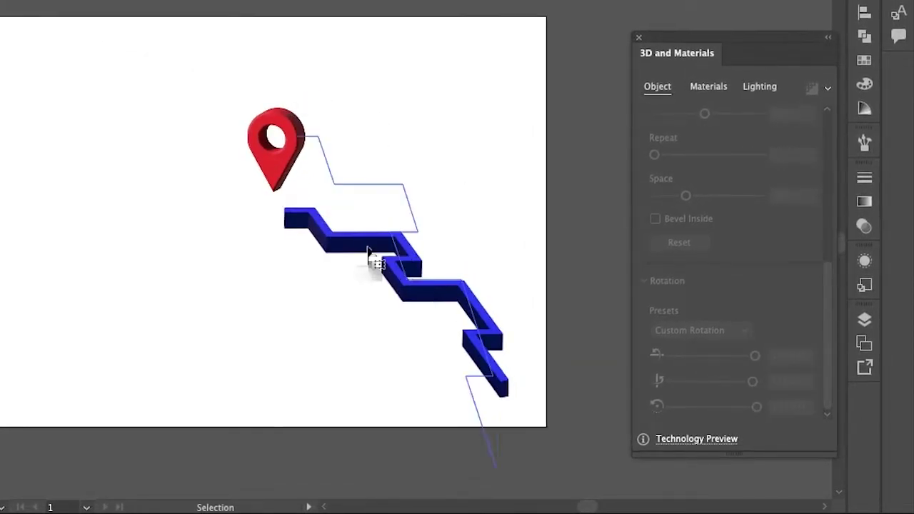
Set the blue route's extrusion depth to 24 px
click(374, 259)
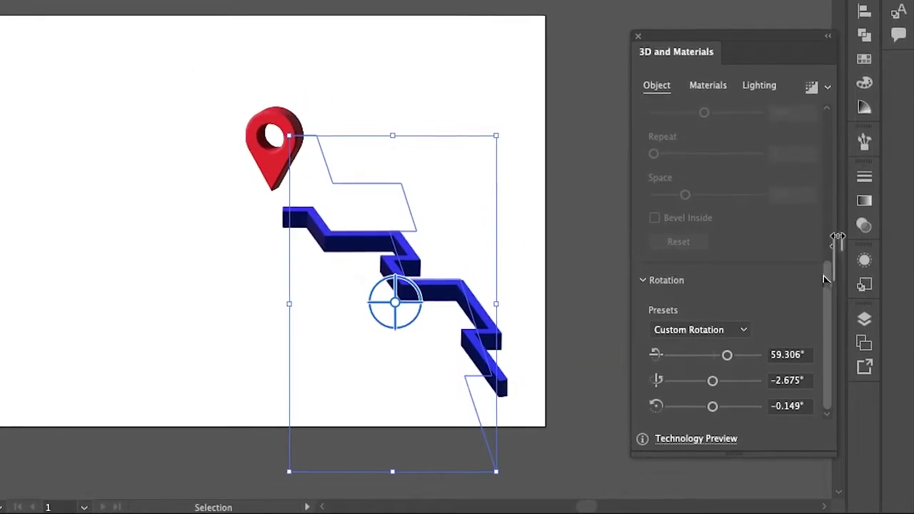
scroll(680, 207, up, 5)
drag(655, 218, 654, 218)
click(794, 216)
key(Down)
key(Down)
key(Down)
click(543, 334)
scroll(543, 334, down, 3)
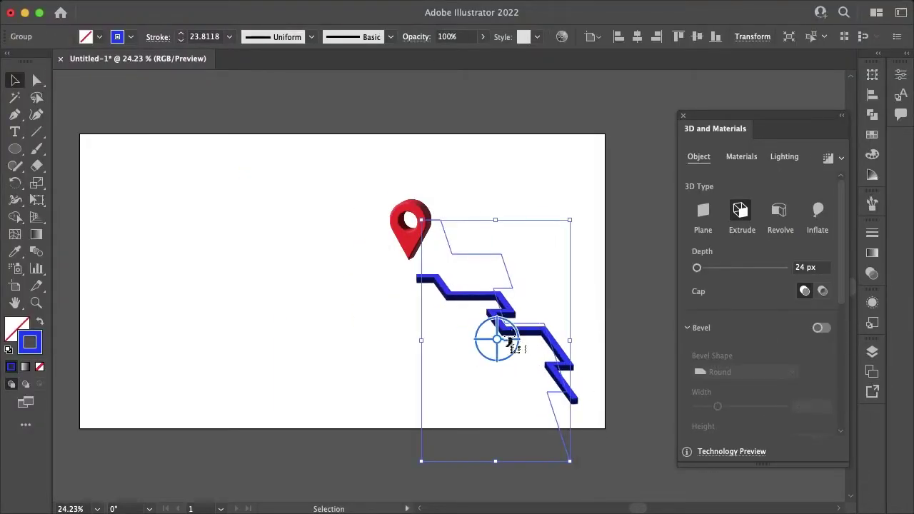
Reposition the blue route and the red pin to leave a gap between the pin's tip and the route's upper end
drag(486, 291, 484, 292)
click(420, 237)
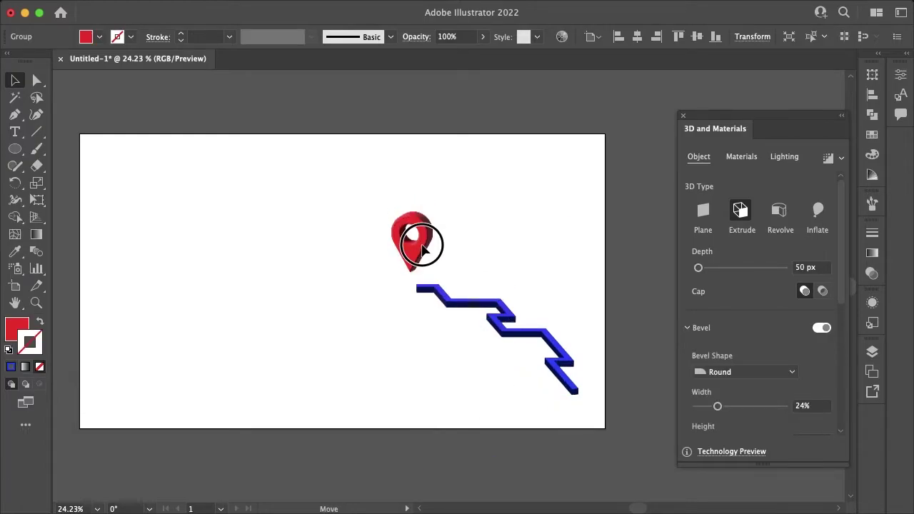
click(476, 330)
scroll(350, 313, down, 4)
scroll(350, 313, up, 2)
drag(412, 257, 380, 223)
Enlarge the blue route proportionally and move it and the pin so the route's upper end sits just below the pin's tip
click(413, 291)
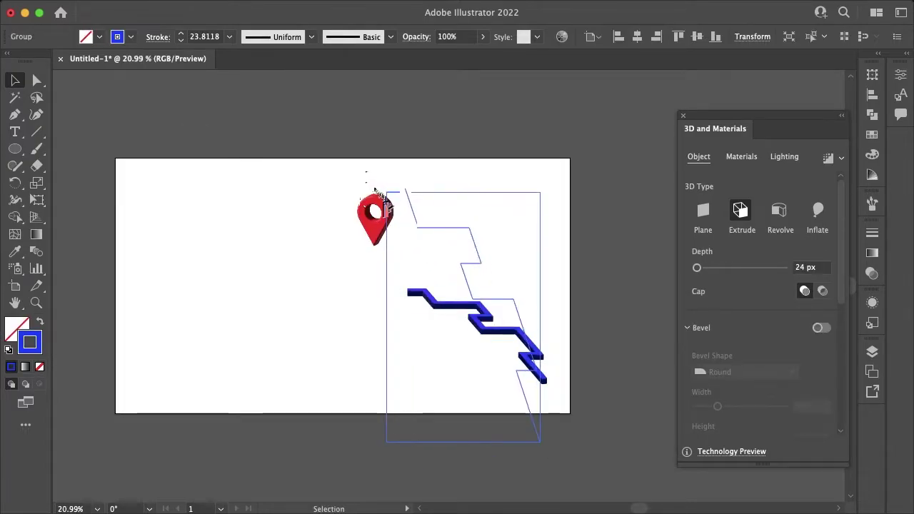
drag(386, 193, 384, 189)
click(332, 271)
drag(481, 310, 481, 334)
drag(375, 234, 375, 259)
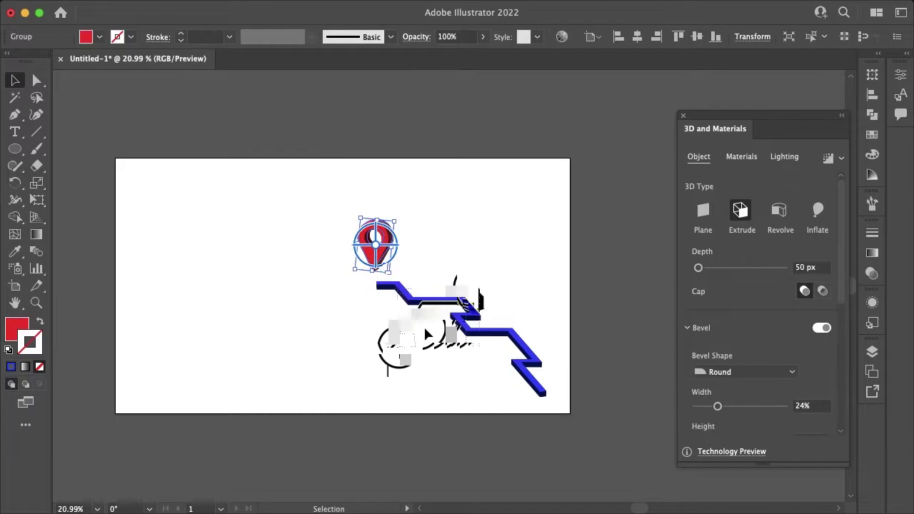
Give the blue route's stroke rounded ends and corners
click(425, 330)
click(158, 37)
click(74, 93)
click(315, 250)
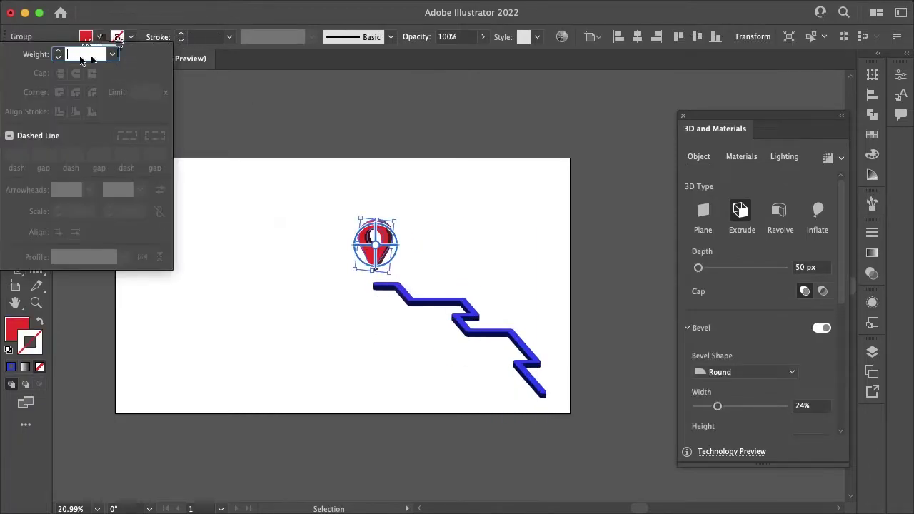
click(253, 128)
Round the red pin's corners with a corner radius of 18
click(378, 245)
click(203, 126)
scroll(450, 257, up, 3)
click(335, 230)
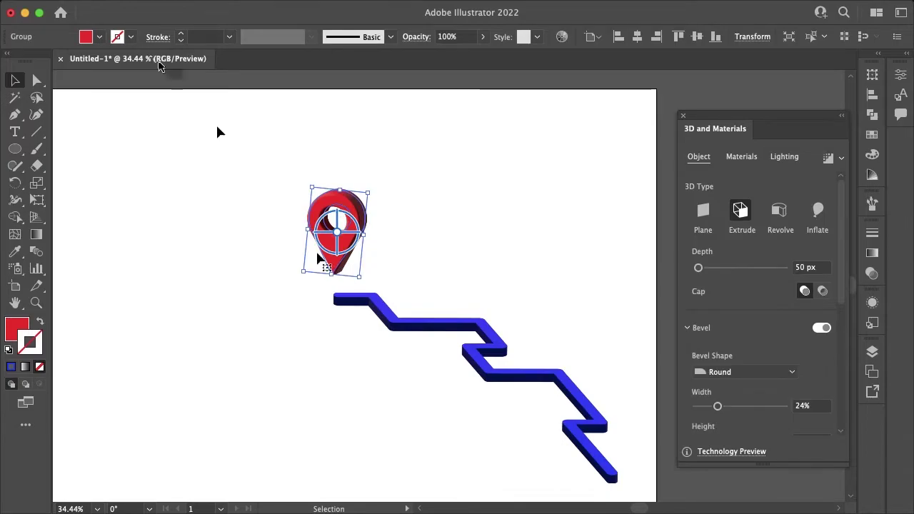
key(a)
click(624, 38)
click(633, 36)
key(BackSpace)
text(18)
key(Return)
Set the red pin's corner radius to 12 and deselect it
click(639, 37)
key(BackSpace)
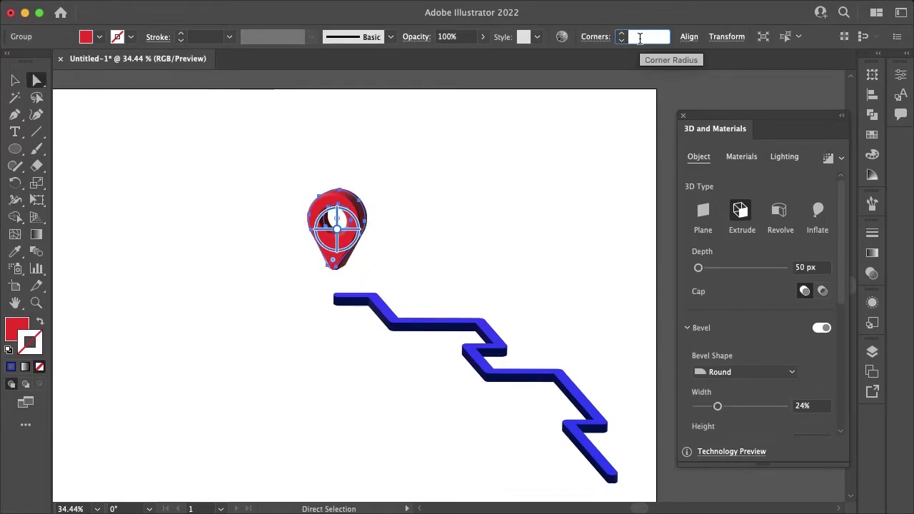
text(12)
key(Return)
click(598, 141)
scroll(523, 213, down, 5)
scroll(525, 218, up, 2)
click(432, 227)
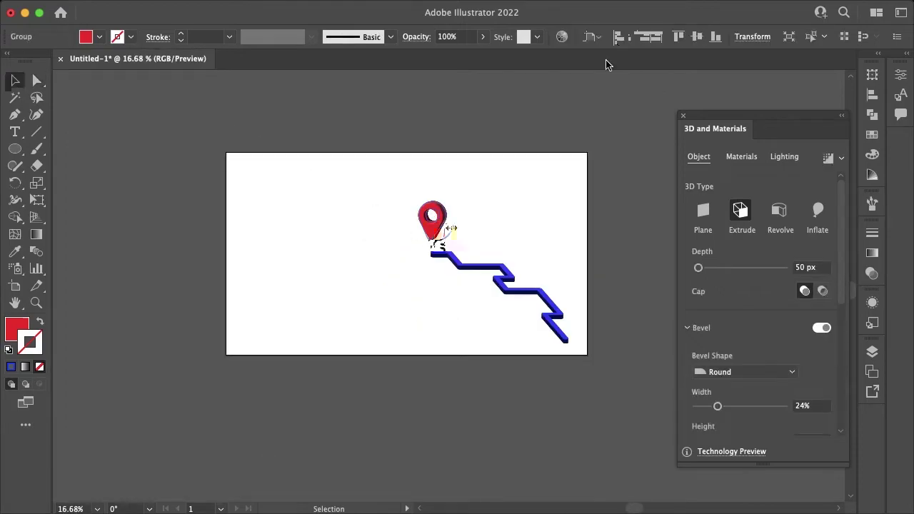
click(598, 125)
scroll(511, 183, down, 2)
scroll(477, 198, up, 5)
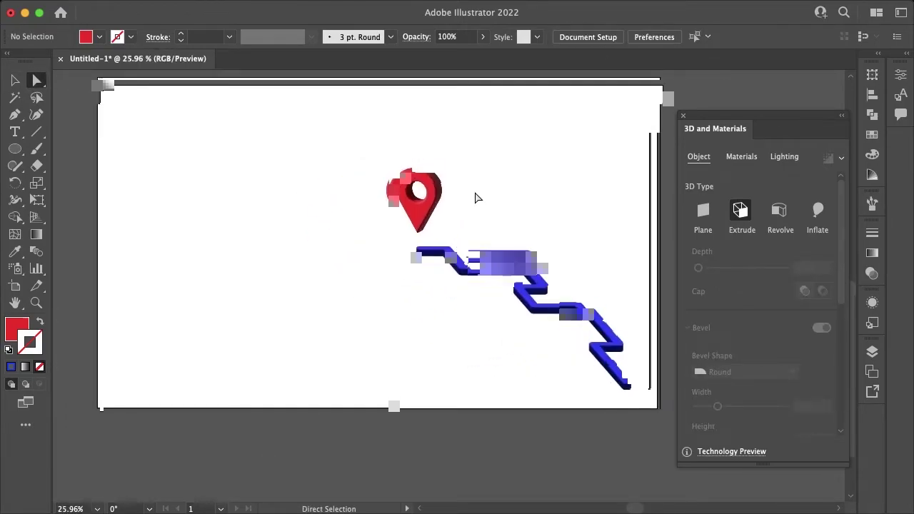
Set the blue route's stroke back to flat ends and sharp corners
click(15, 79)
drag(532, 276, 483, 323)
click(158, 37)
click(76, 73)
click(312, 189)
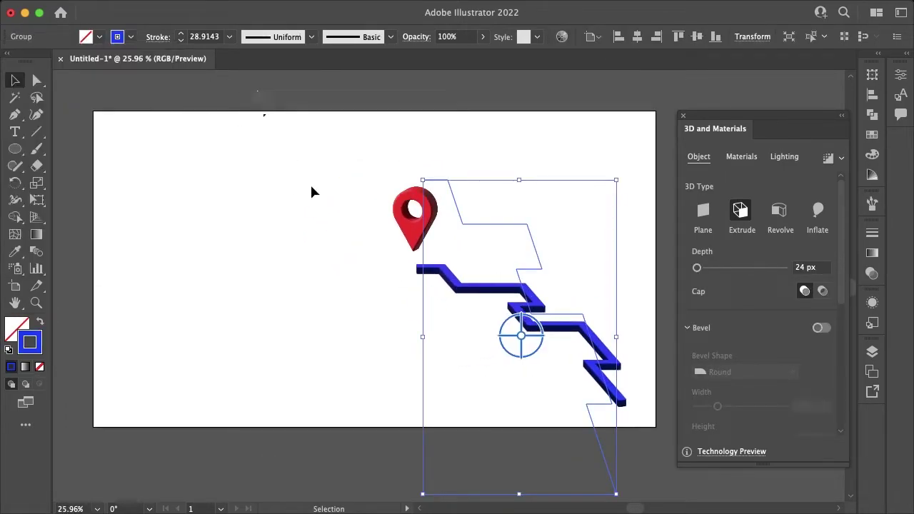
Select the left-pointing corner in the middle of the blue route using the outline view and round it into a wide curve
scroll(479, 367, down, 2)
scroll(523, 336, up, 2)
scroll(528, 328, up, 2)
key(a)
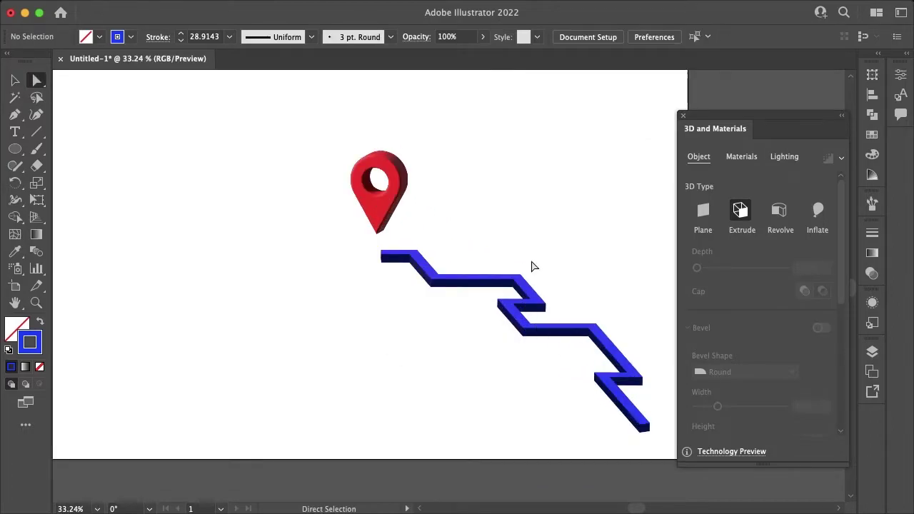
key(ctrl+y)
click(528, 318)
shift+click(527, 315)
key(super+y)
drag(536, 304, 653, 303)
click(607, 226)
scroll(609, 227, down, 3)
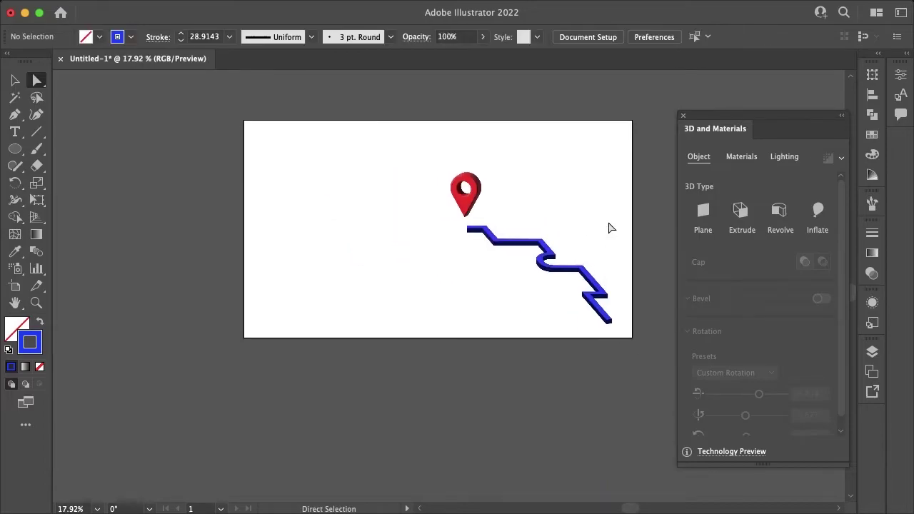
scroll(609, 228, up, 2)
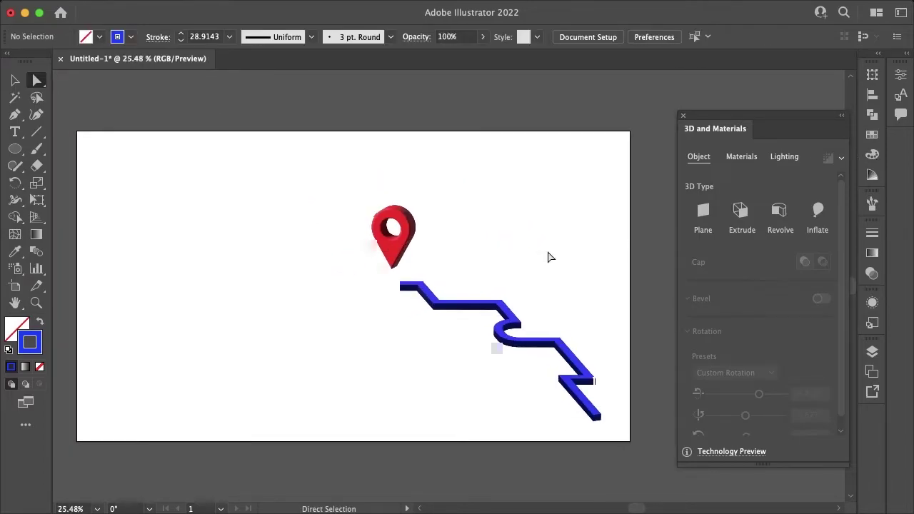